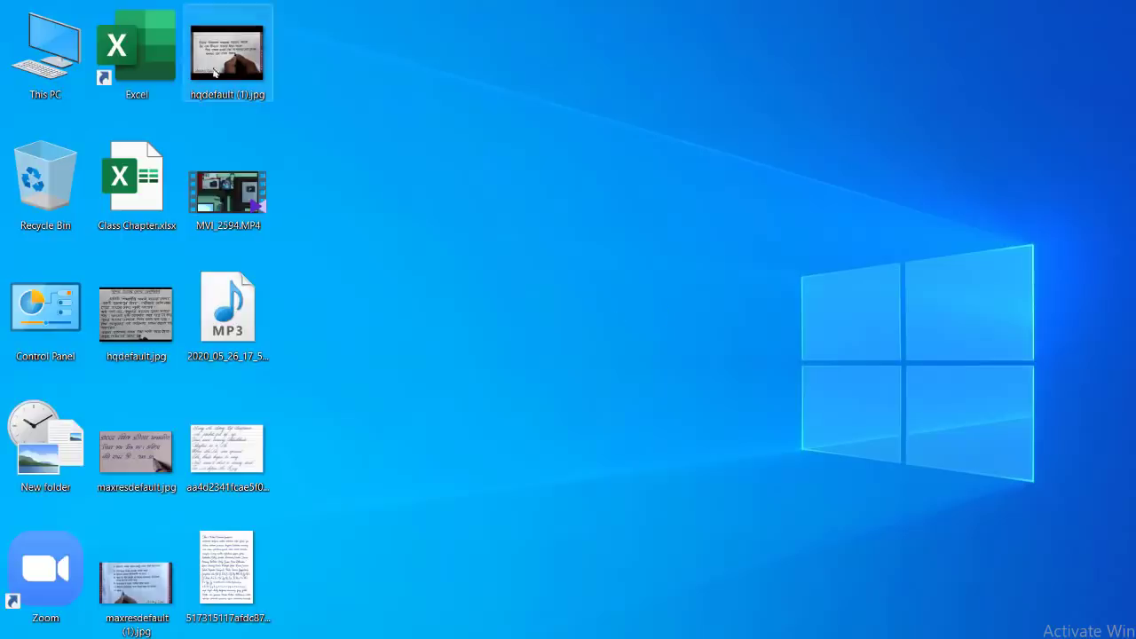
Step: Preview the handwriting images on the desktop, including hqdefault.jpg and maxresdefault.jpg
{"action": "double_click", "coordinate": [128, 331]}
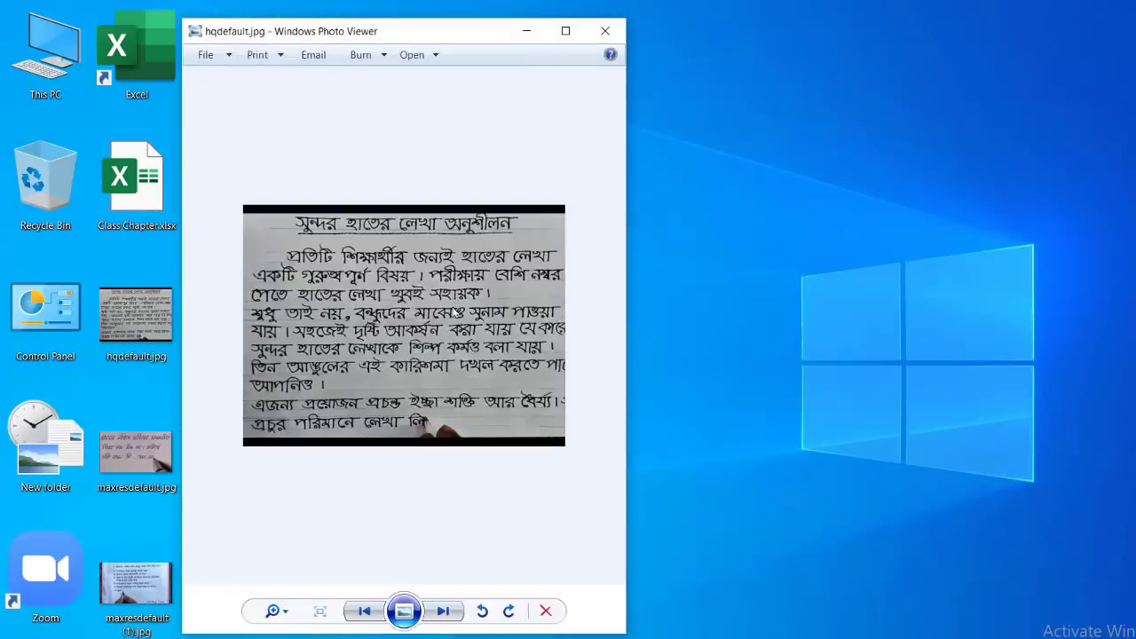
{"action": "left_click", "coordinate": [604, 32]}
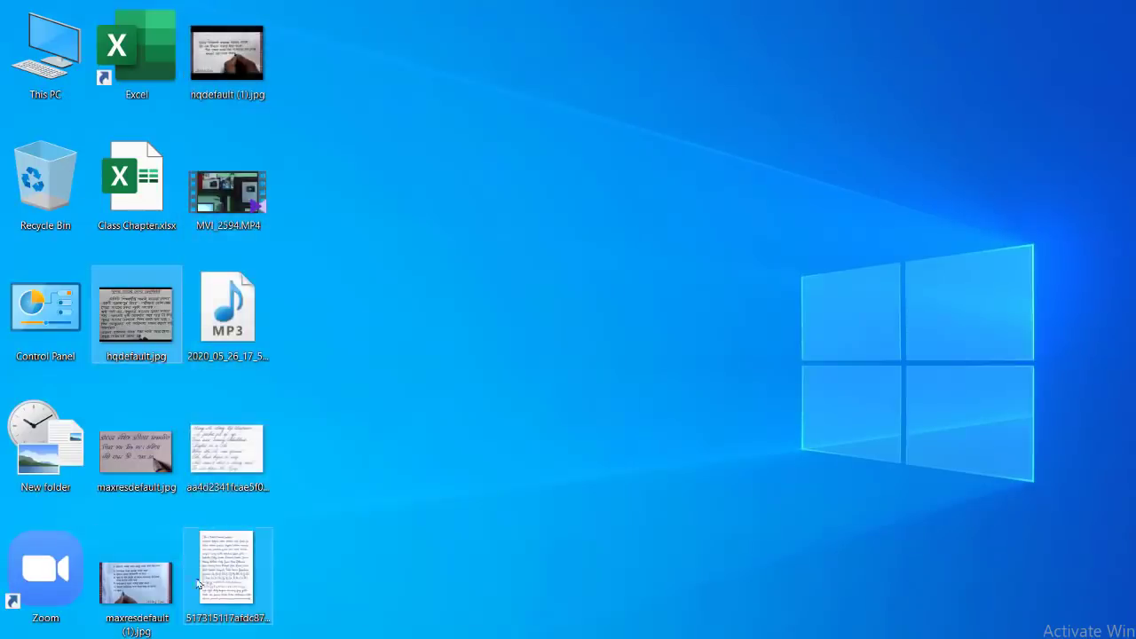
{"action": "double_click", "coordinate": [227, 455]}
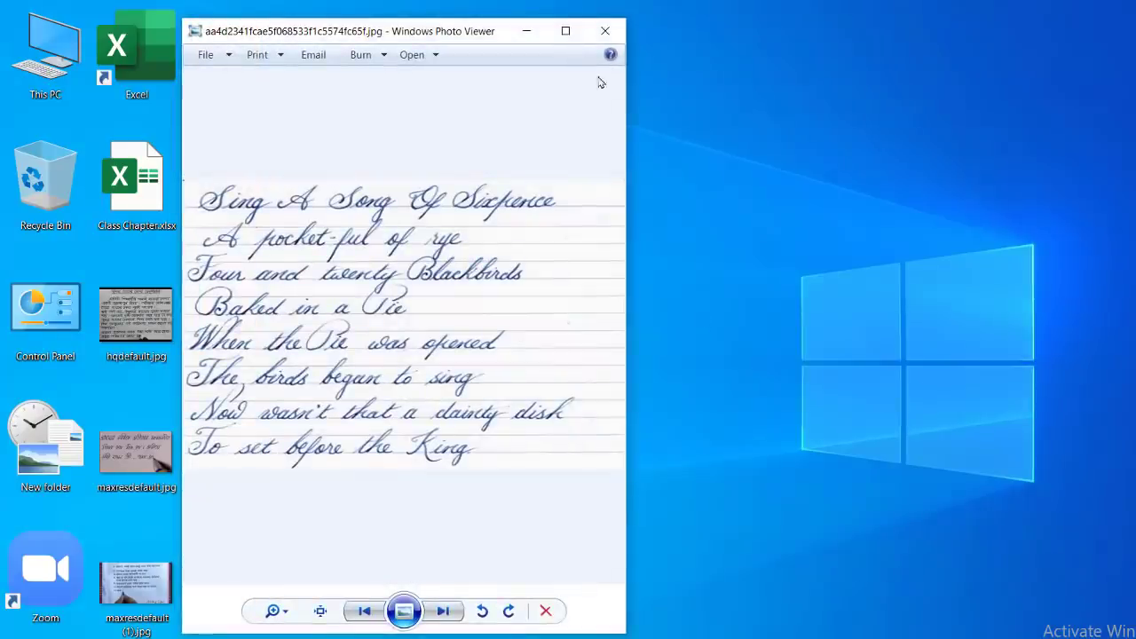
{"action": "left_click", "coordinate": [606, 29]}
{"action": "double_click", "coordinate": [252, 563]}
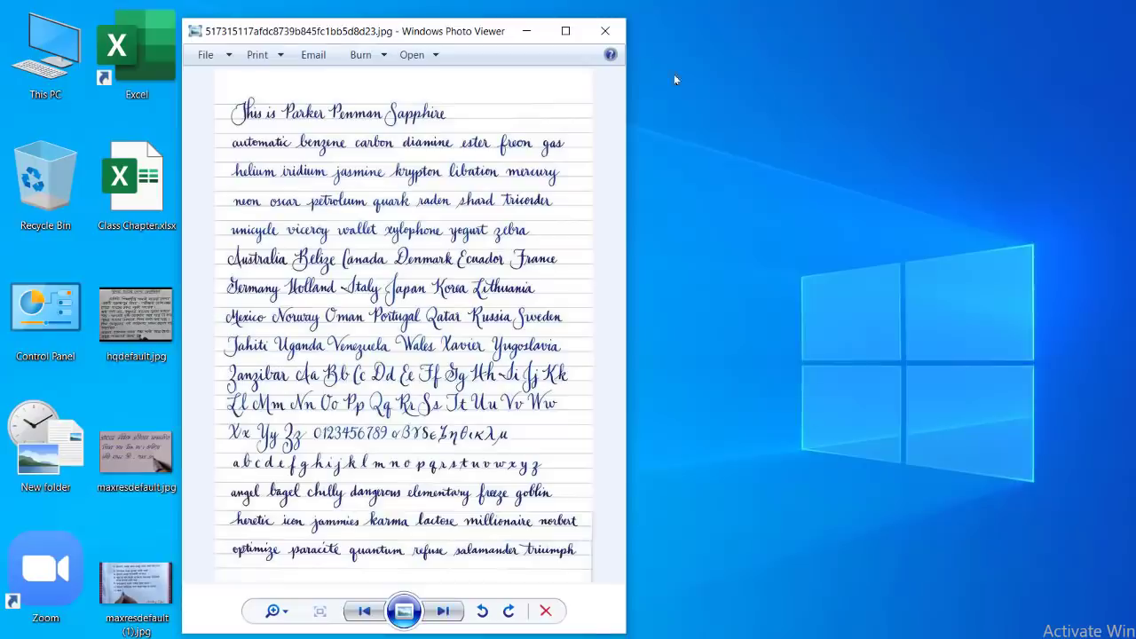
{"action": "left_click", "coordinate": [605, 31]}
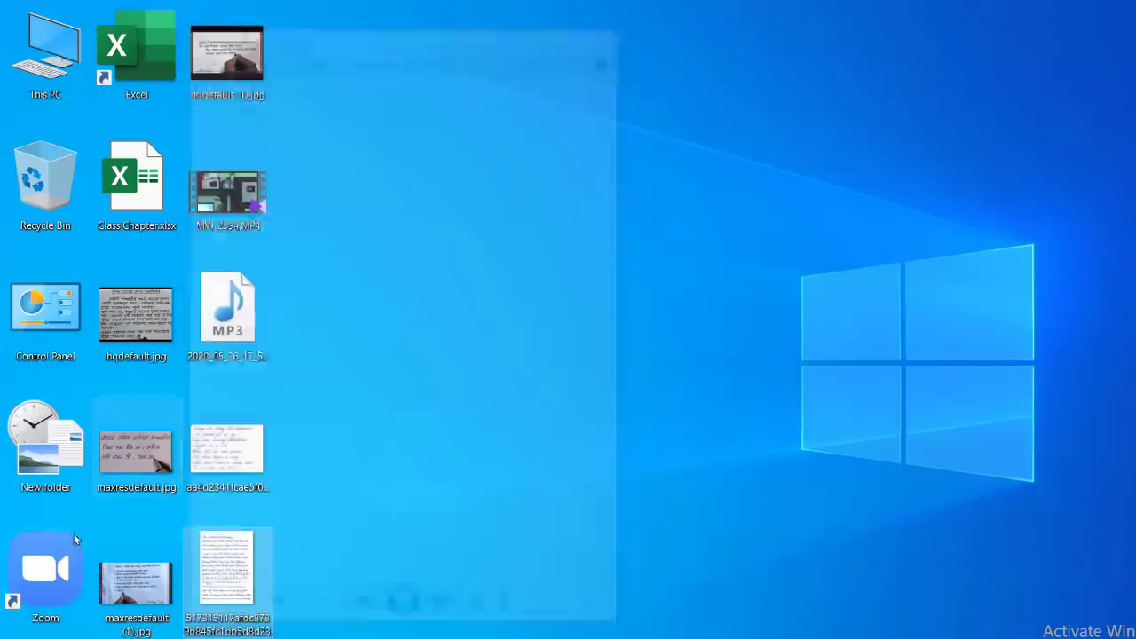
{"action": "double_click", "coordinate": [136, 448]}
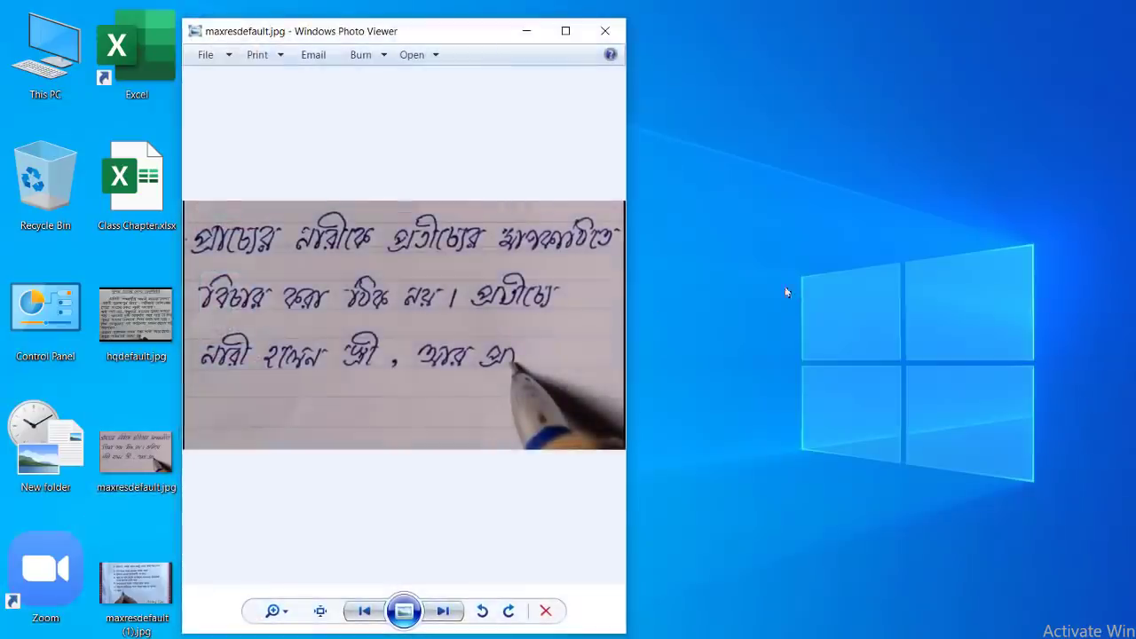
{"action": "left_click", "coordinate": [606, 28]}
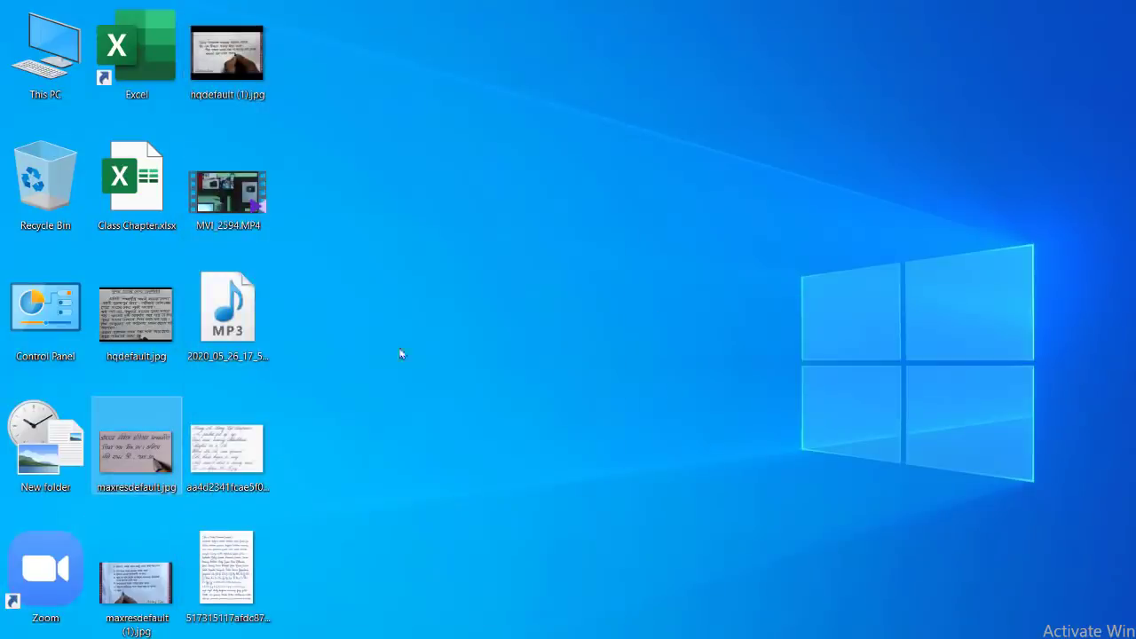
{"action": "left_click", "coordinate": [138, 330]}
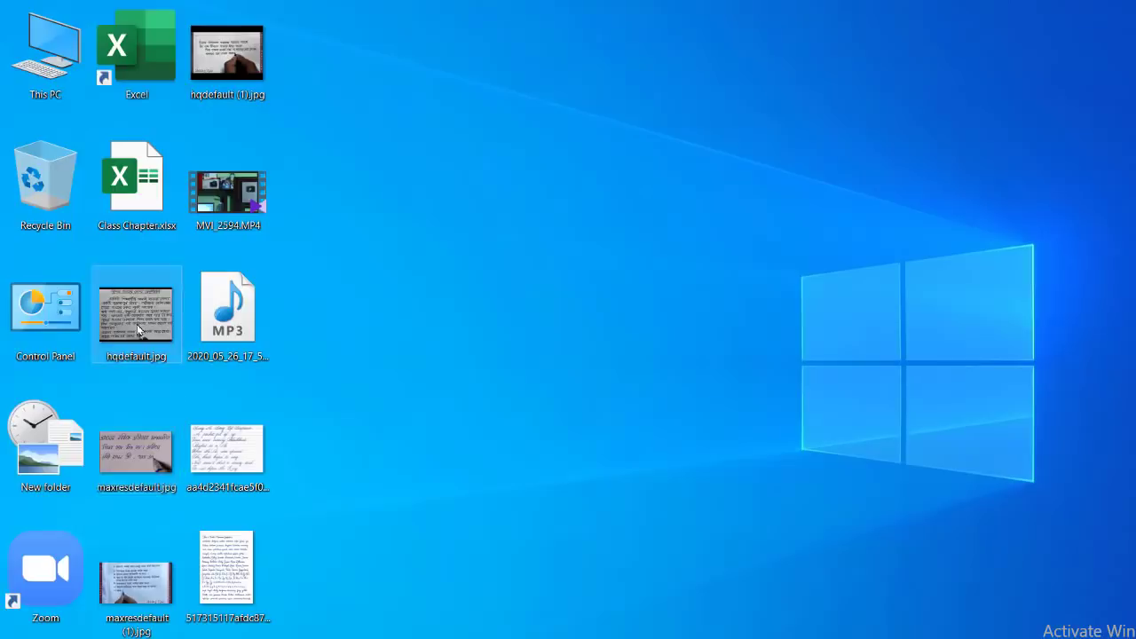
{"action": "double_click", "coordinate": [138, 330]}
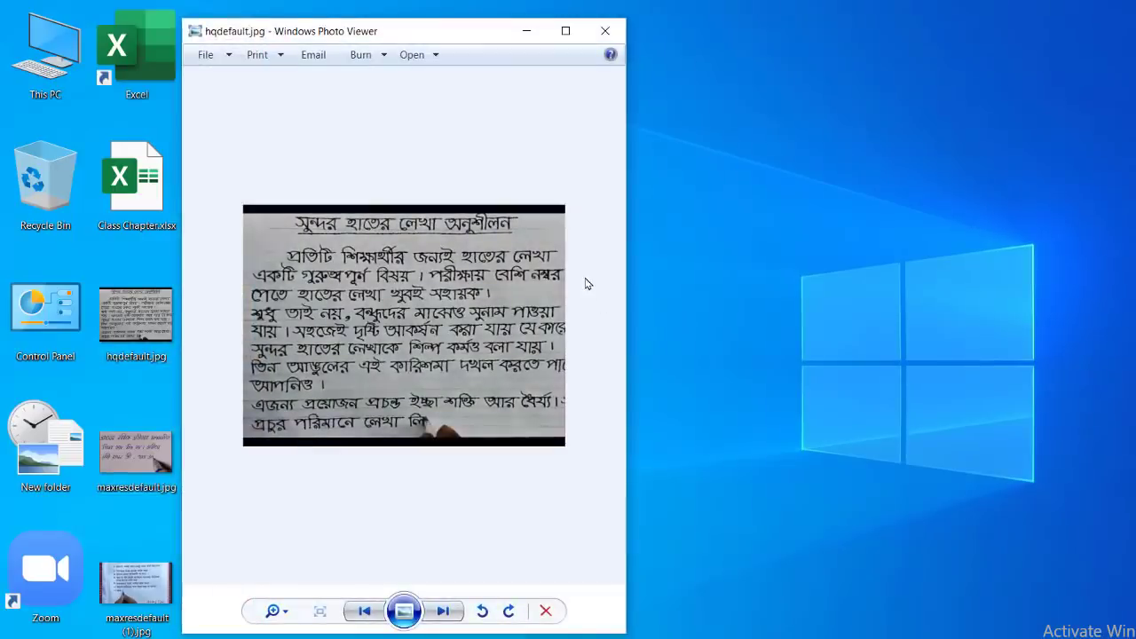
{"action": "left_click", "coordinate": [609, 32]}
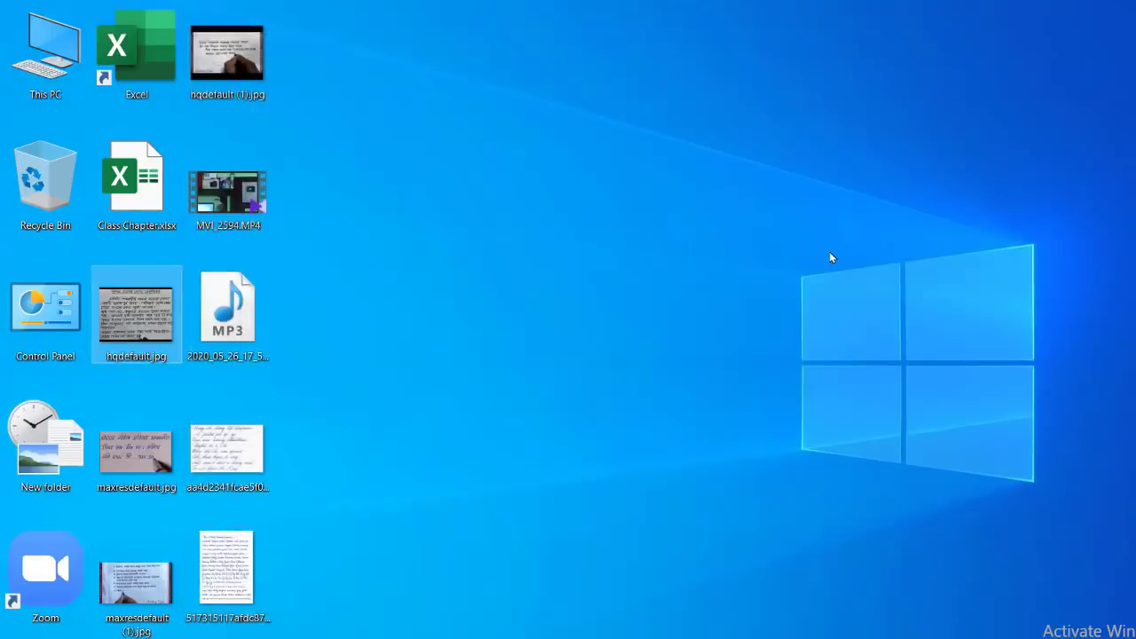
Step: Refresh the desktop, then launch Google Drive in a new tab from Gmail's Google apps grid
{"action": "right_click", "coordinate": [819, 239]}
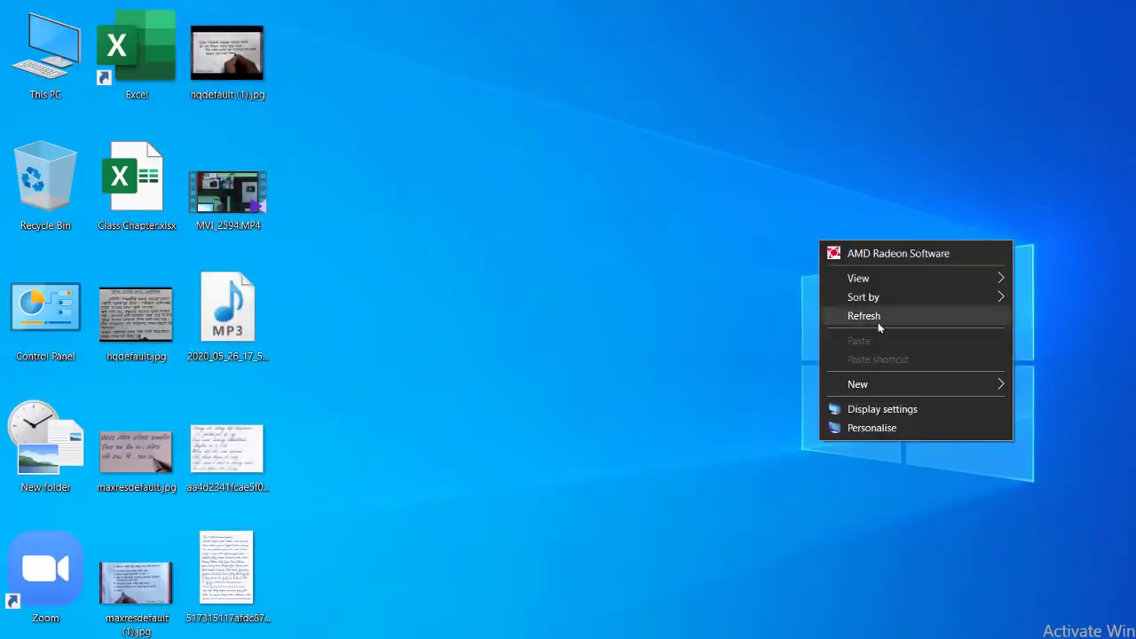
{"action": "left_click", "coordinate": [879, 316]}
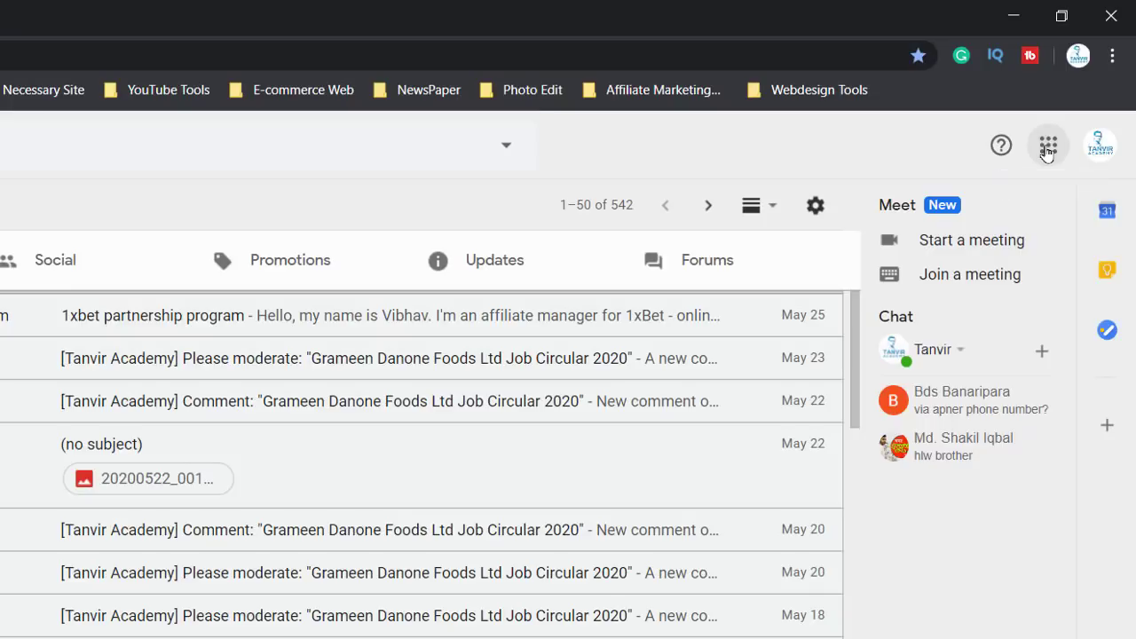
{"action": "left_click", "coordinate": [1047, 149]}
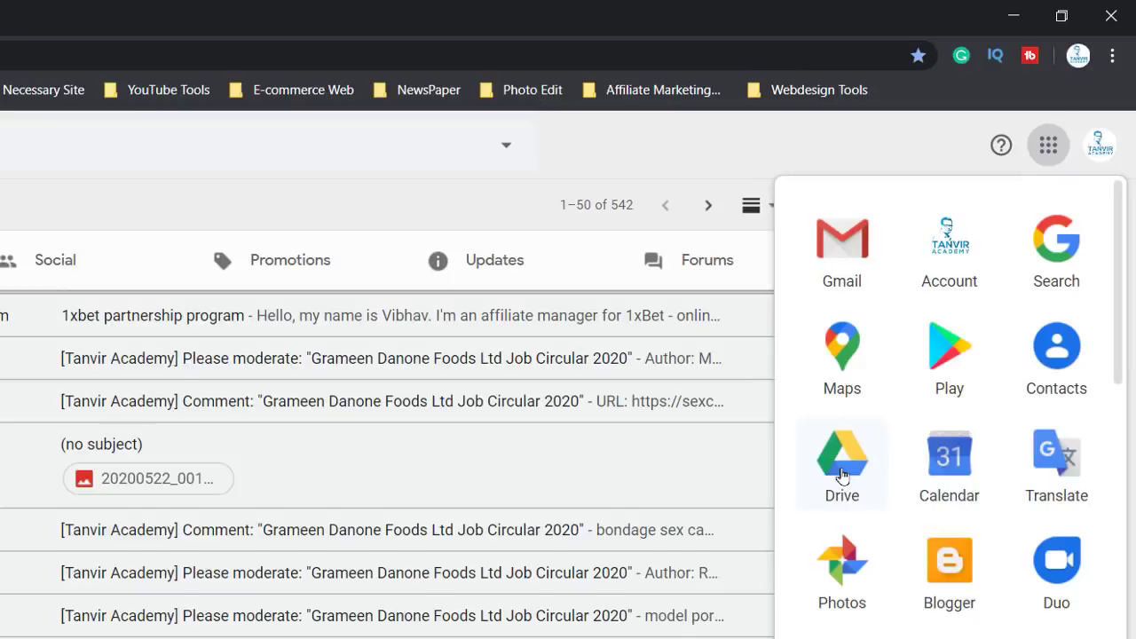
{"action": "left_click", "coordinate": [841, 475]}
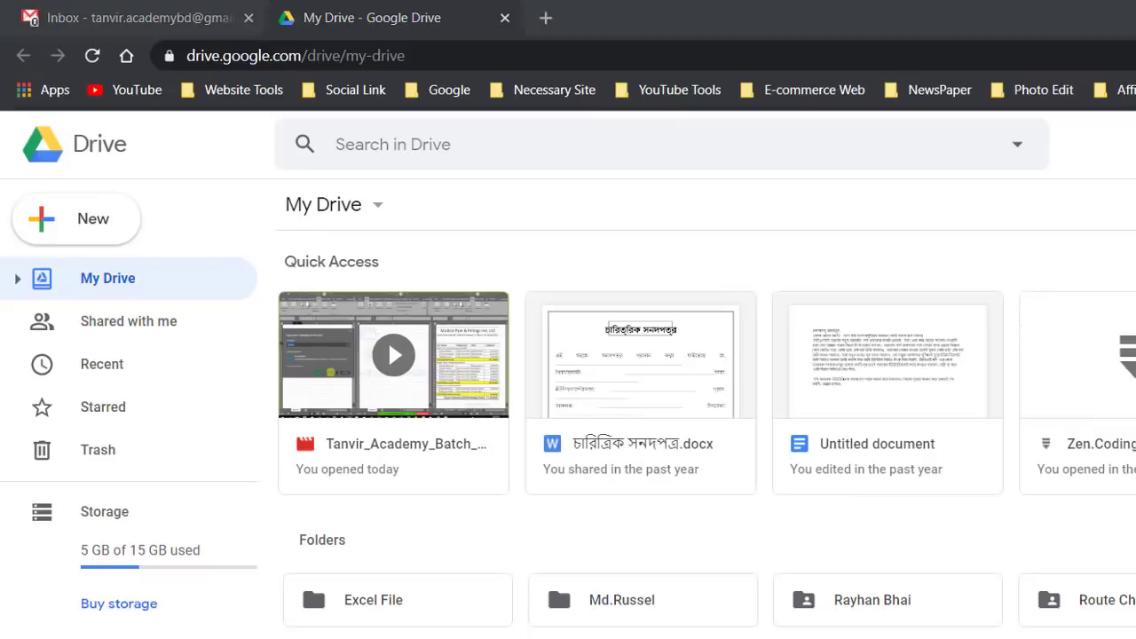
Step: Upload hqdefault.jpg from the Desktop into My Drive using New > File upload
{"action": "key", "text": "F12"}
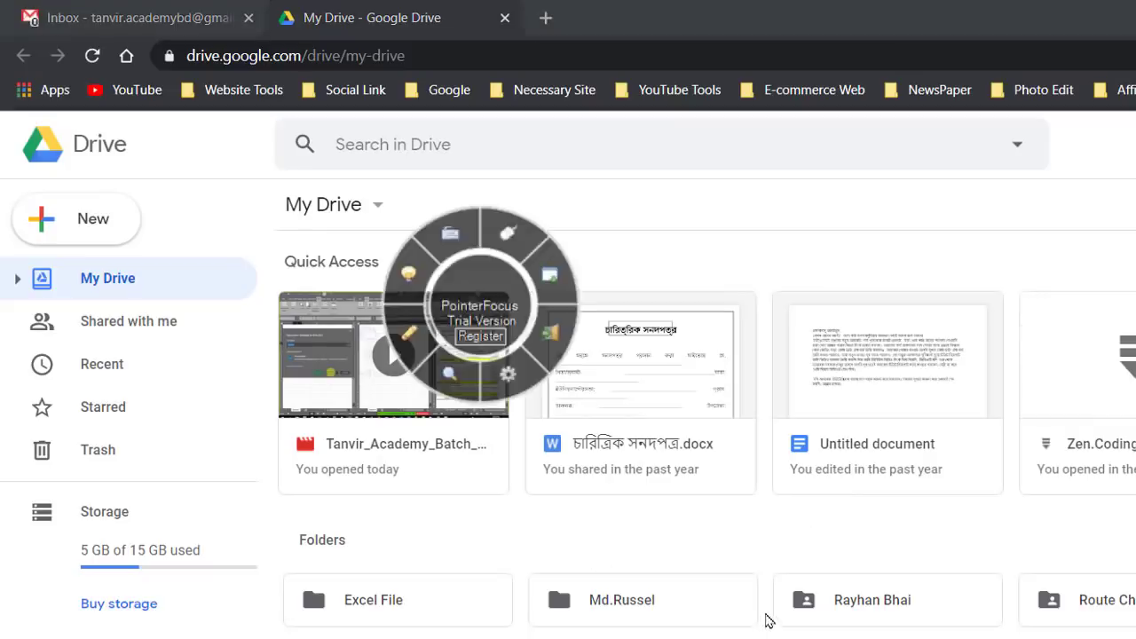
{"action": "left_click", "coordinate": [551, 278]}
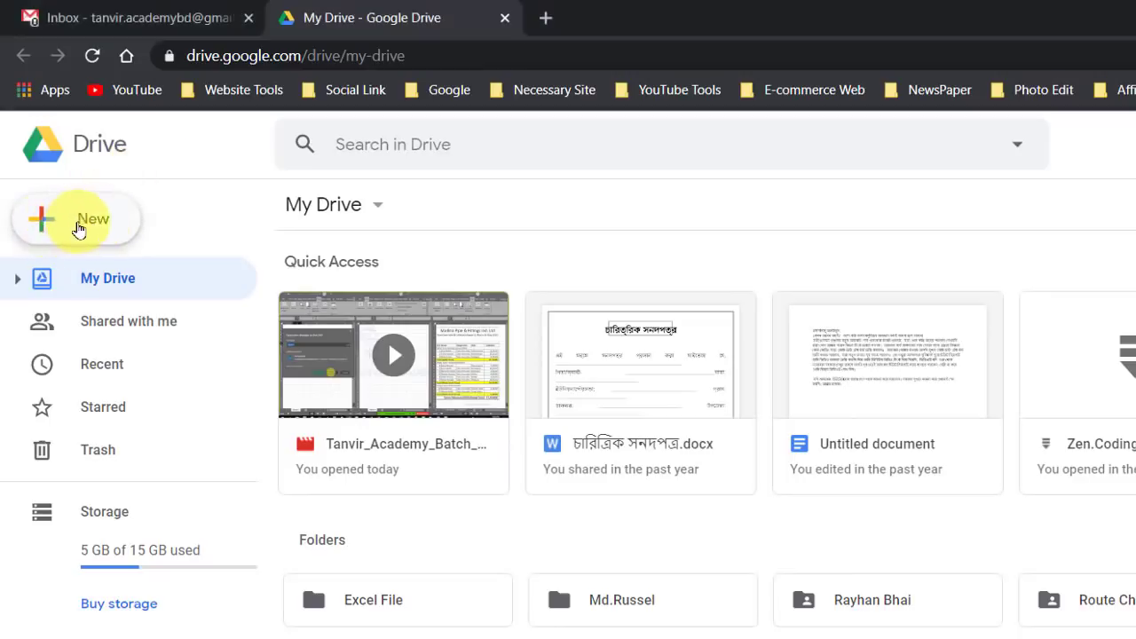
{"action": "left_click", "coordinate": [44, 223]}
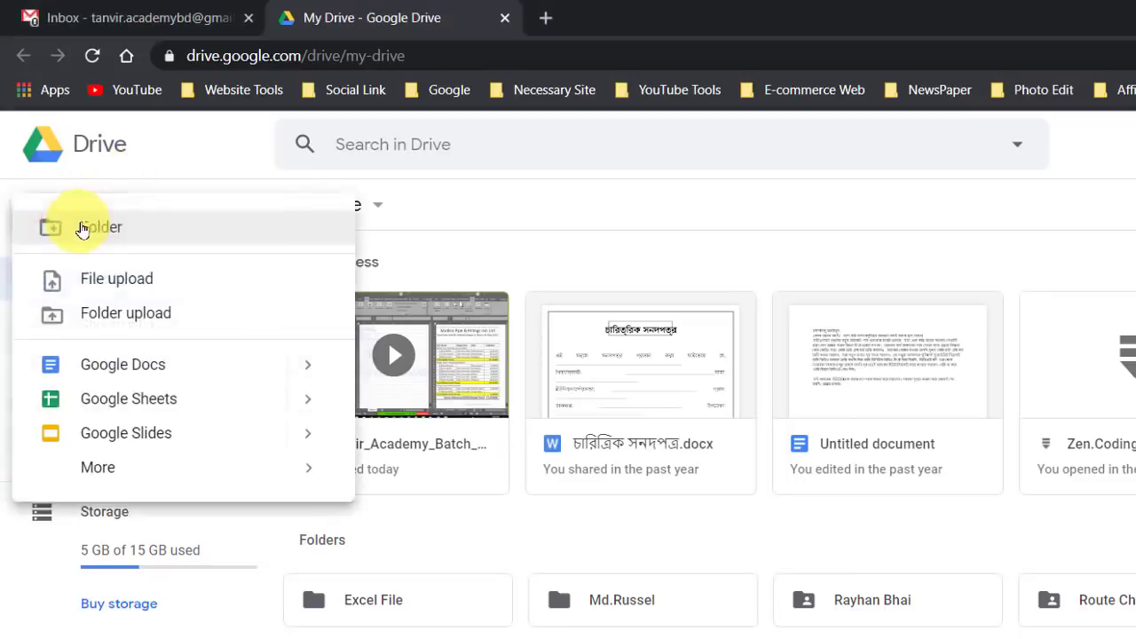
{"action": "left_click", "coordinate": [144, 284]}
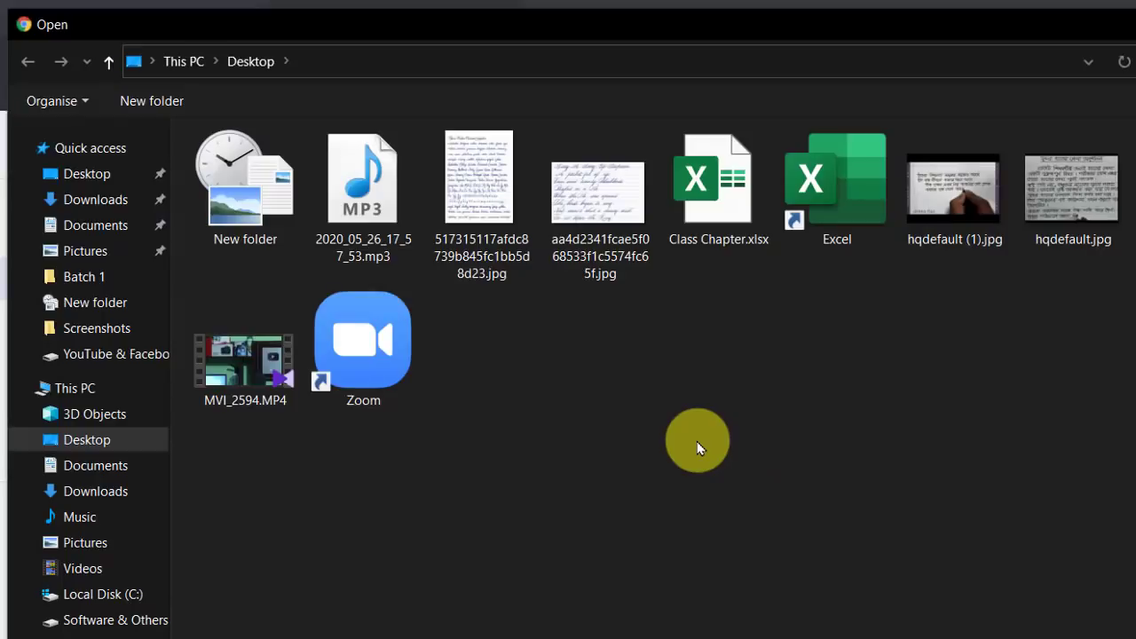
{"action": "double_click", "coordinate": [1076, 182]}
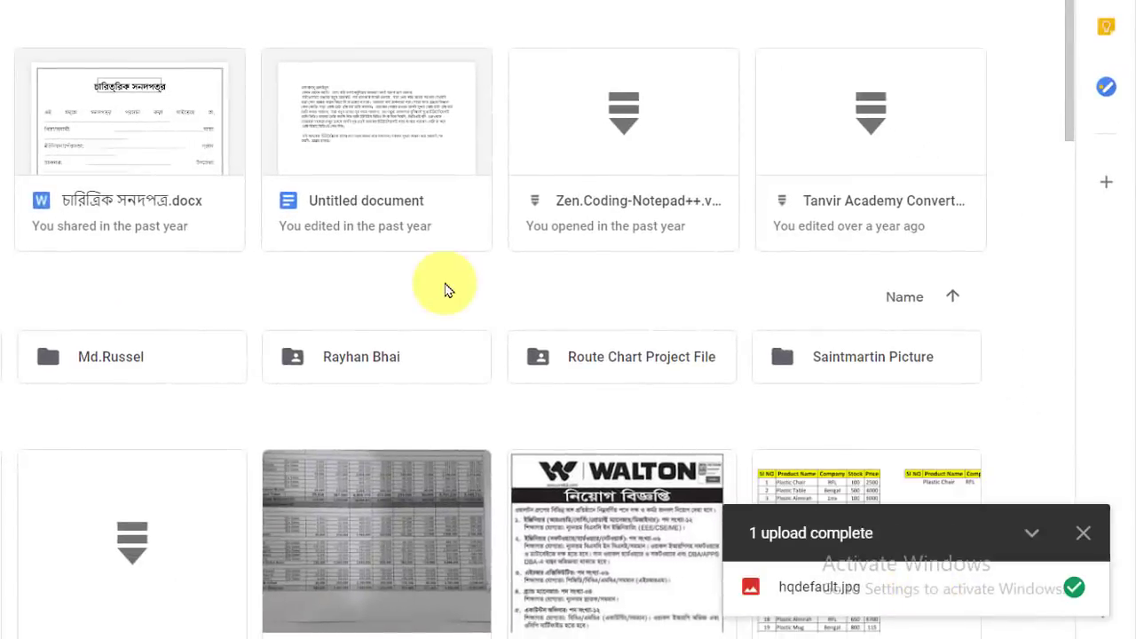
Step: Scroll down to the uploaded hqdefault.jpg and show its Open with app list
{"action": "scroll", "coordinate": [449, 291], "scroll_direction": "down", "scroll_amount": 5}
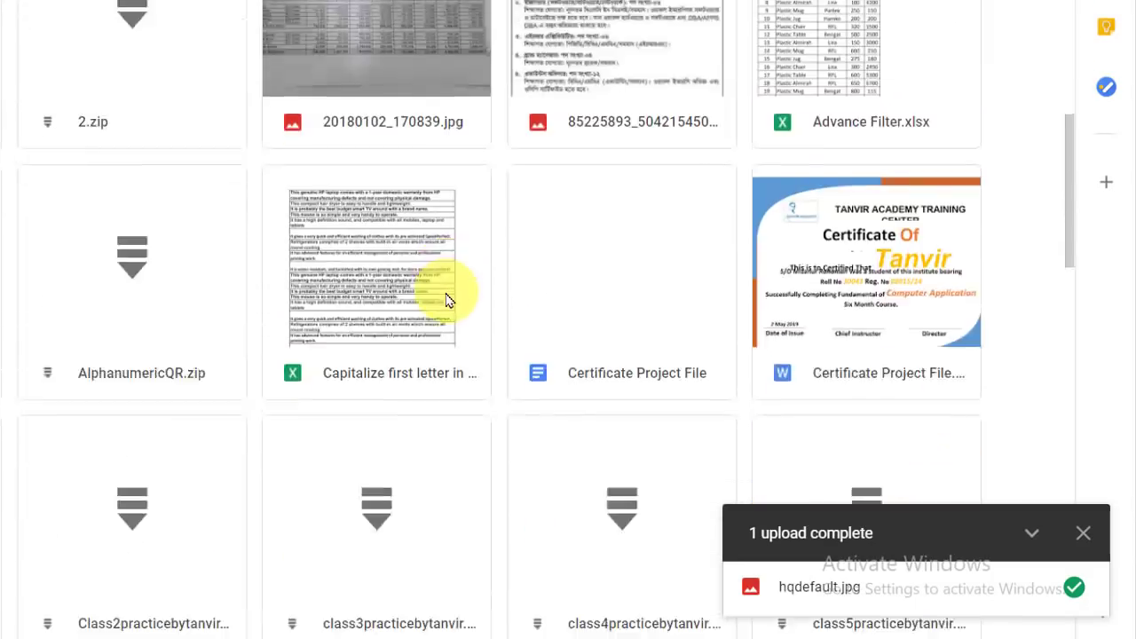
{"action": "scroll", "coordinate": [448, 300], "scroll_direction": "down", "scroll_amount": 6}
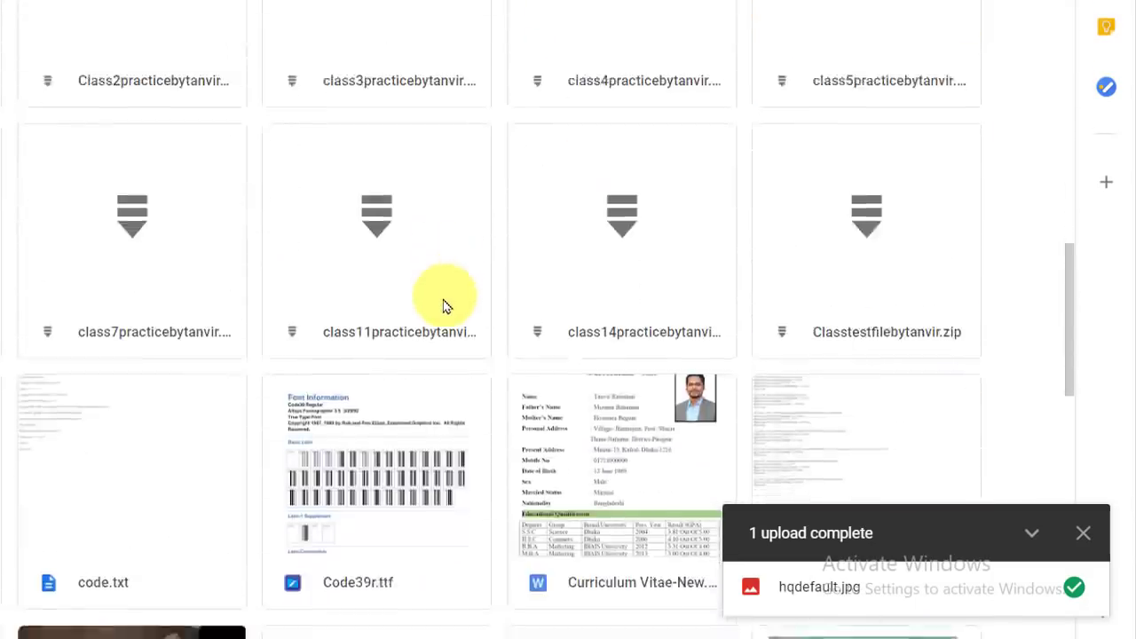
{"action": "scroll", "coordinate": [447, 306], "scroll_direction": "down", "scroll_amount": 8}
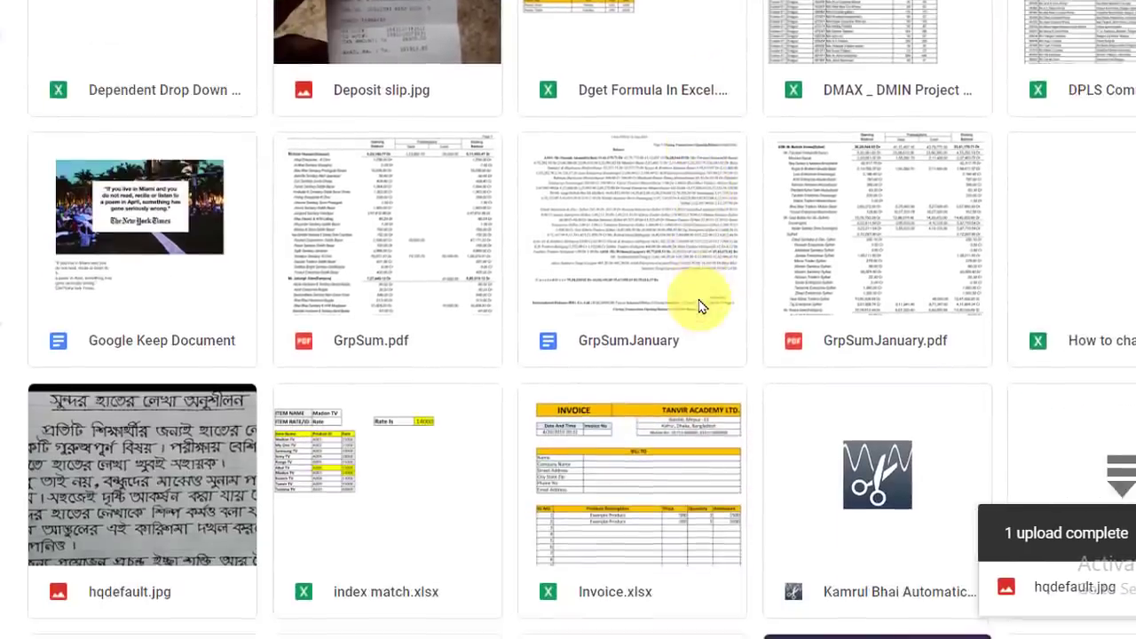
{"action": "scroll", "coordinate": [700, 306], "scroll_direction": "down", "scroll_amount": 2}
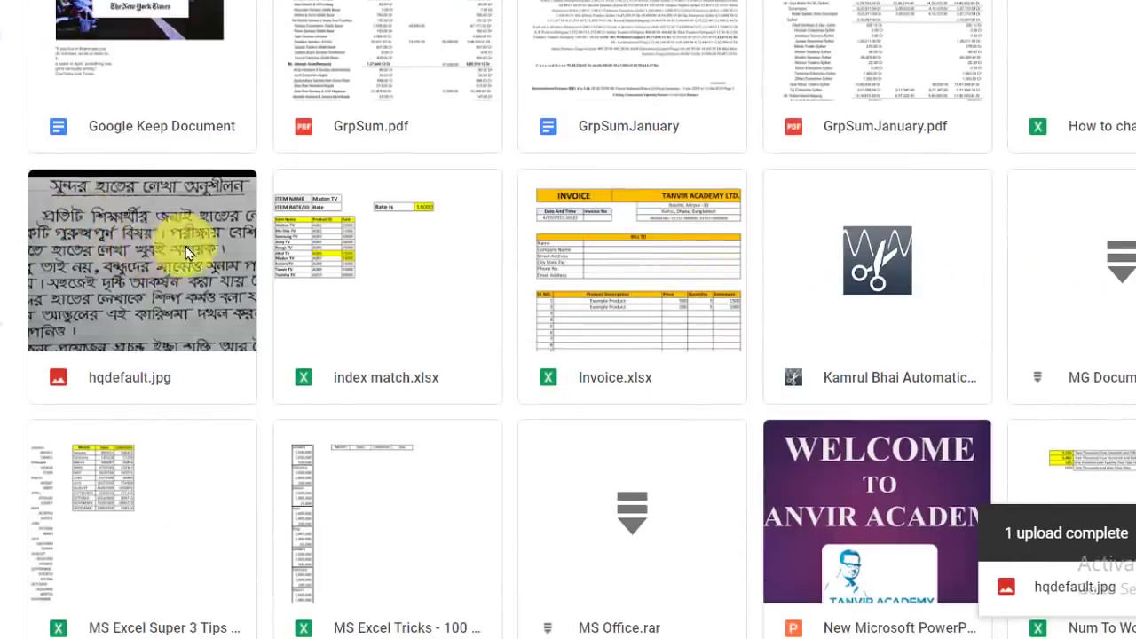
{"action": "left_click", "coordinate": [146, 262]}
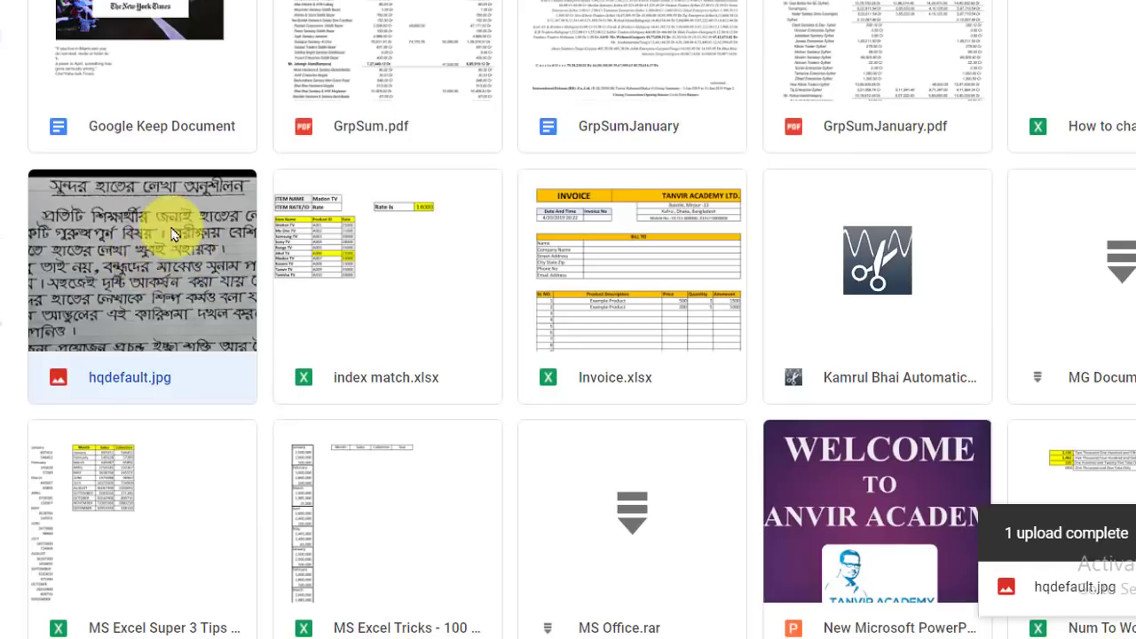
{"action": "right_click", "coordinate": [135, 233]}
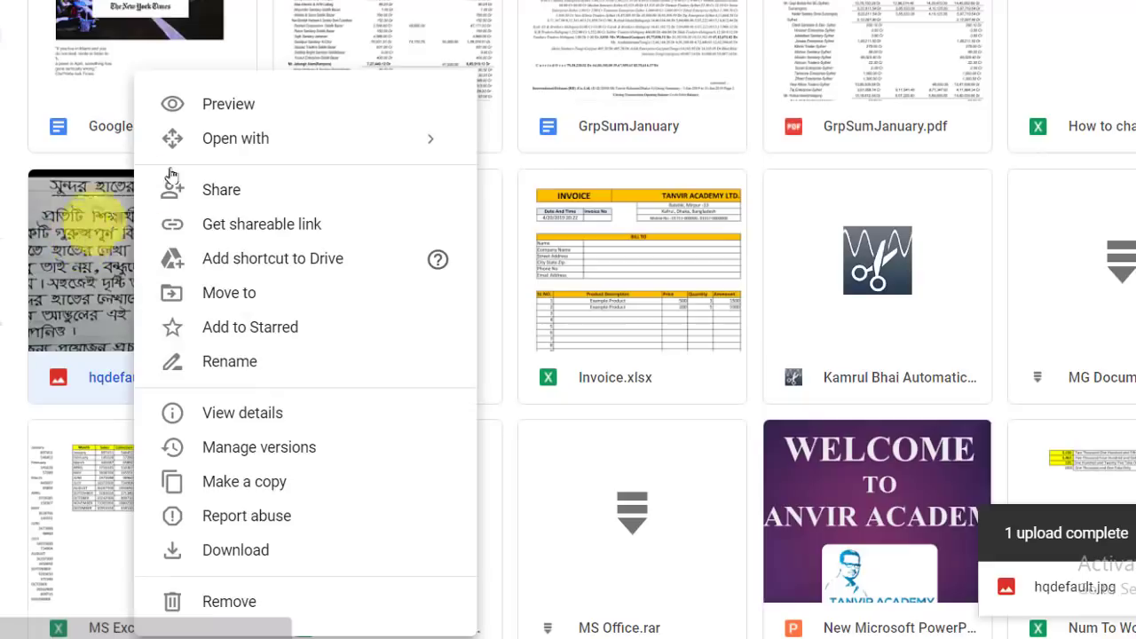
{"action": "mouse_move", "coordinate": [243, 145]}
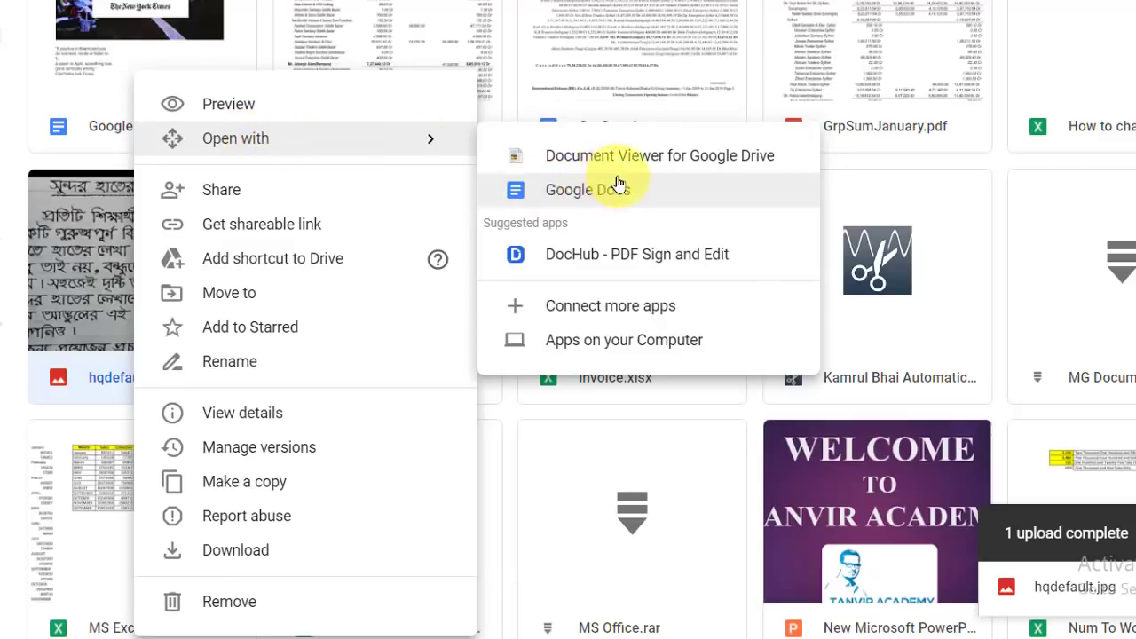
Step: Open hqdefault.jpg with Google Docs and review the recognised Bengali text below the image
{"action": "left_click", "coordinate": [669, 194]}
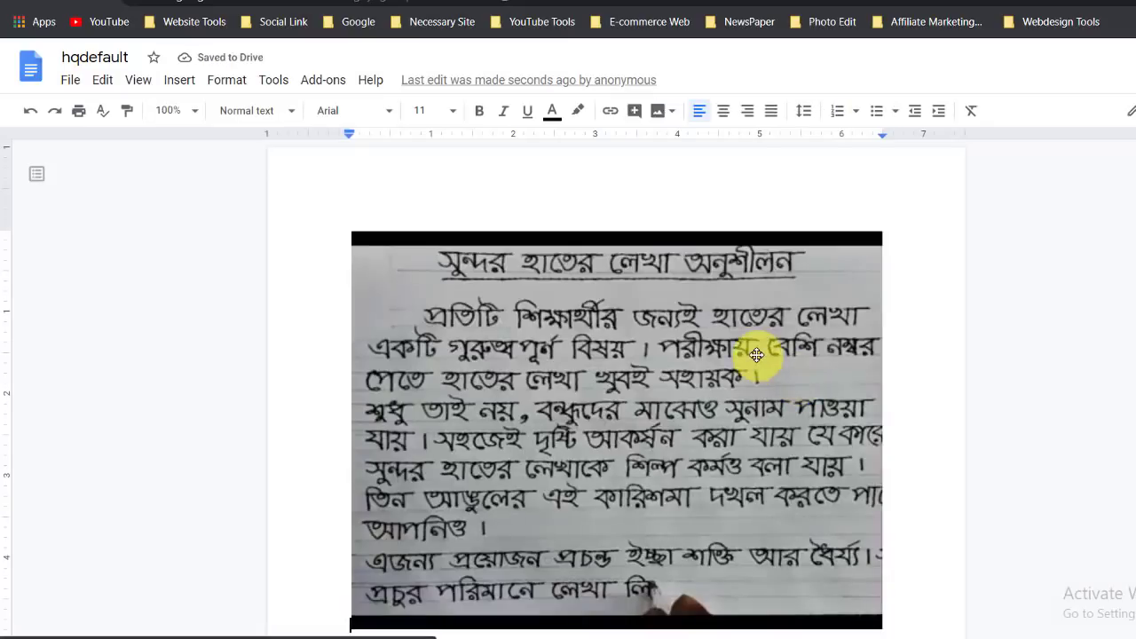
{"action": "scroll", "coordinate": [756, 356], "scroll_direction": "down", "scroll_amount": 1}
{"action": "scroll", "coordinate": [756, 356], "scroll_direction": "down", "scroll_amount": 2}
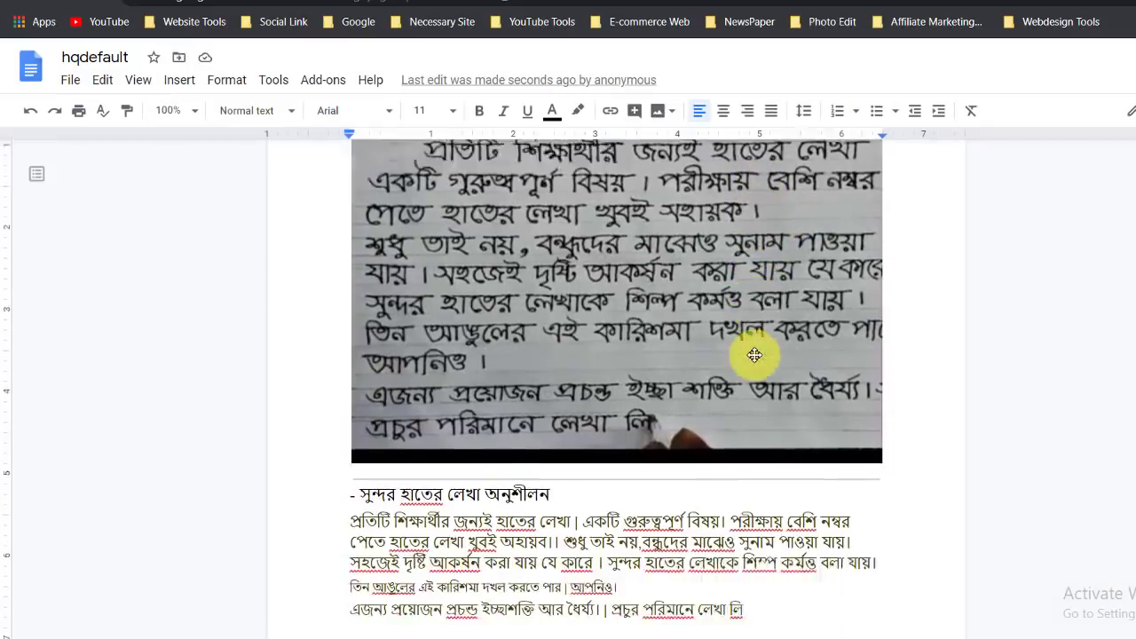
{"action": "scroll", "coordinate": [532, 372], "scroll_direction": "up", "scroll_amount": 2}
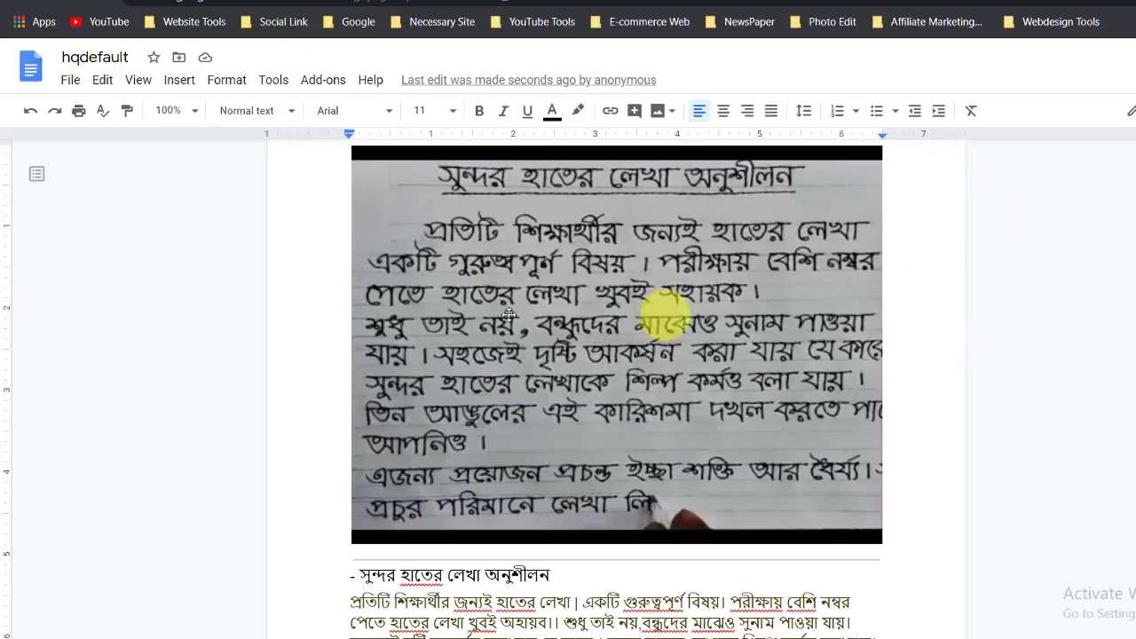
Step: Download the document as Microsoft Word (.docx), saving hqdefault.docx to the Desktop
{"action": "left_click", "coordinate": [64, 80]}
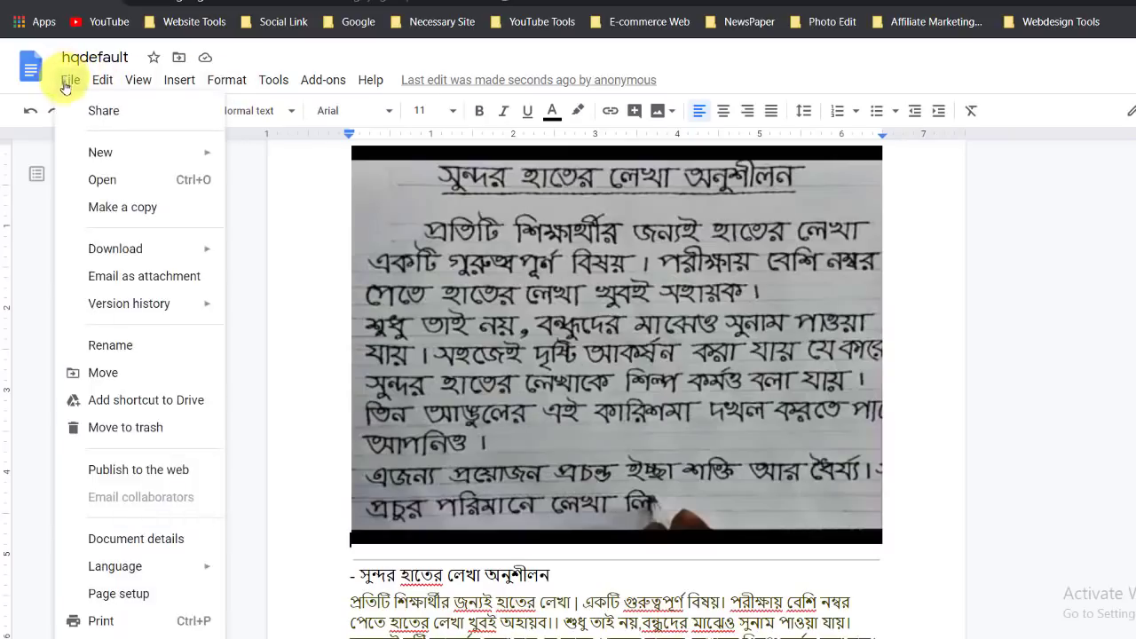
{"action": "mouse_move", "coordinate": [113, 249]}
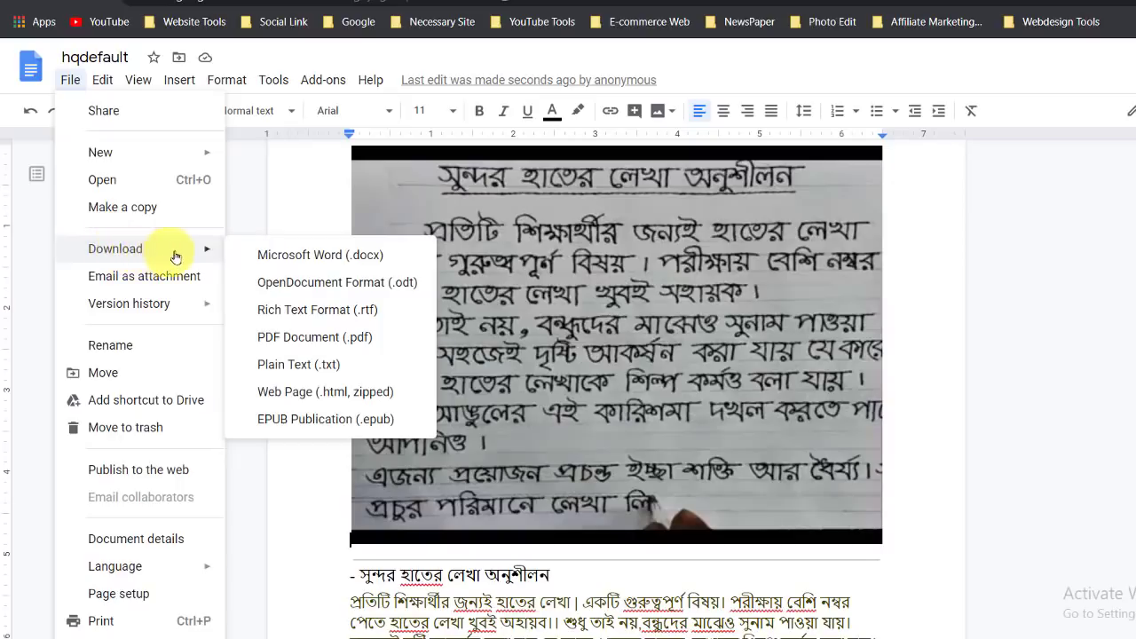
{"action": "left_click", "coordinate": [314, 264]}
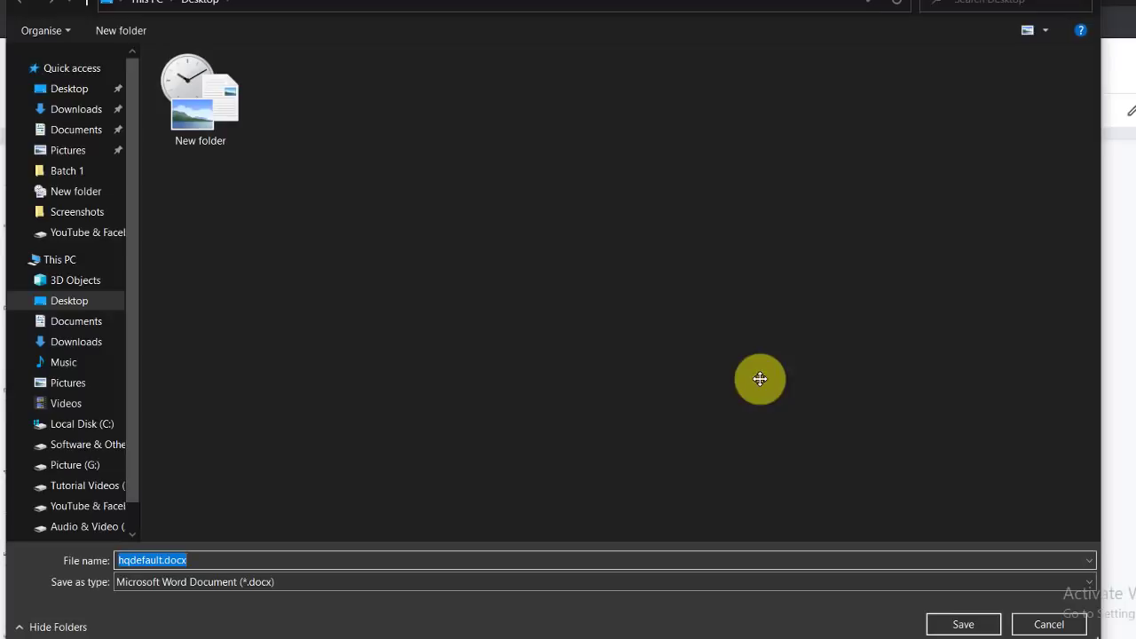
{"action": "left_click", "coordinate": [88, 303]}
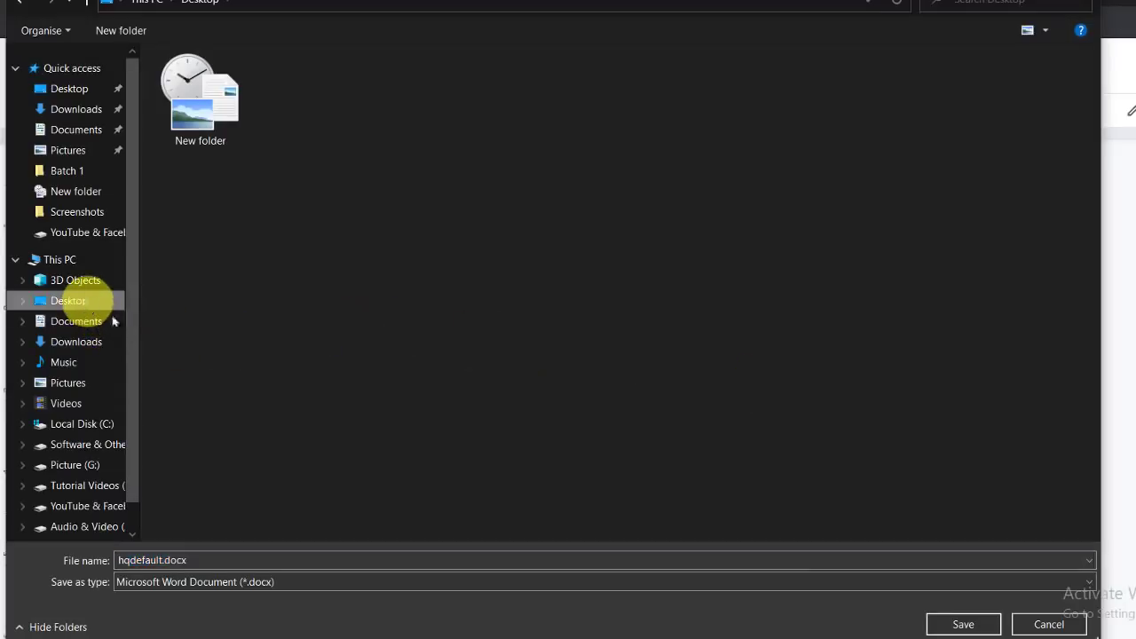
{"action": "double_click", "coordinate": [156, 561]}
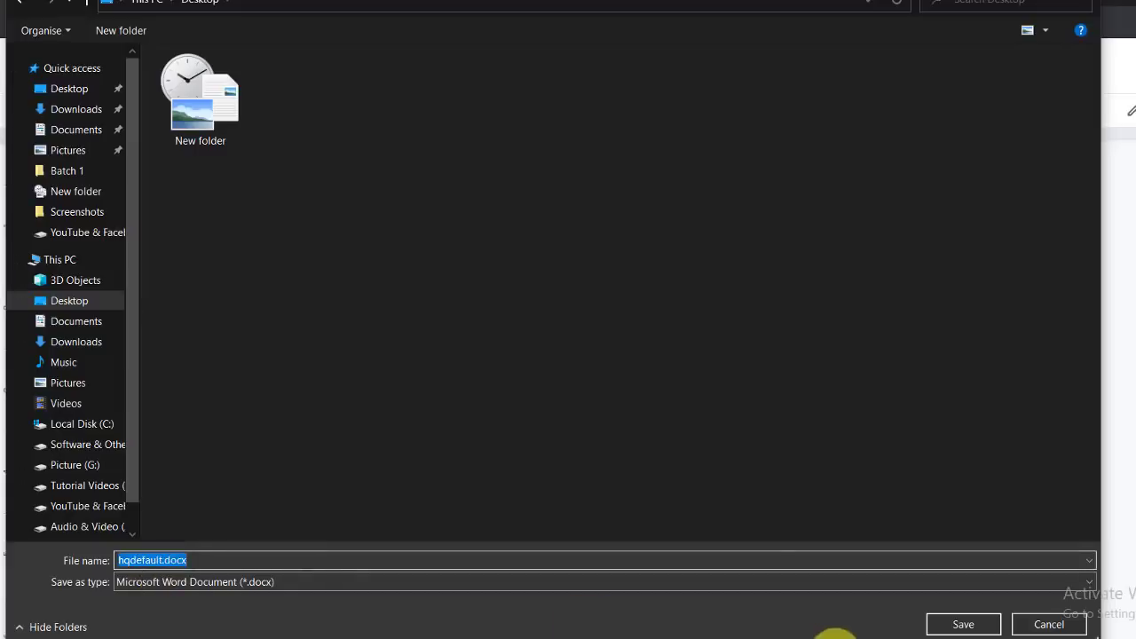
{"action": "left_click", "coordinate": [963, 625]}
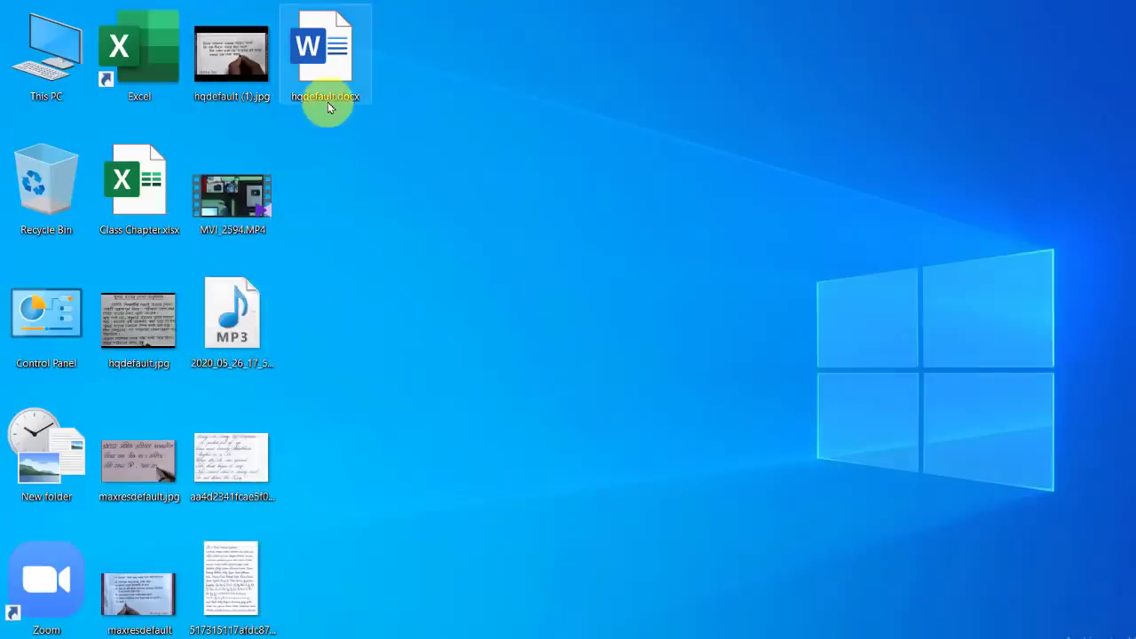
Step: Open hqdefault.docx from the desktop in Word and enable editing
{"action": "double_click", "coordinate": [327, 102]}
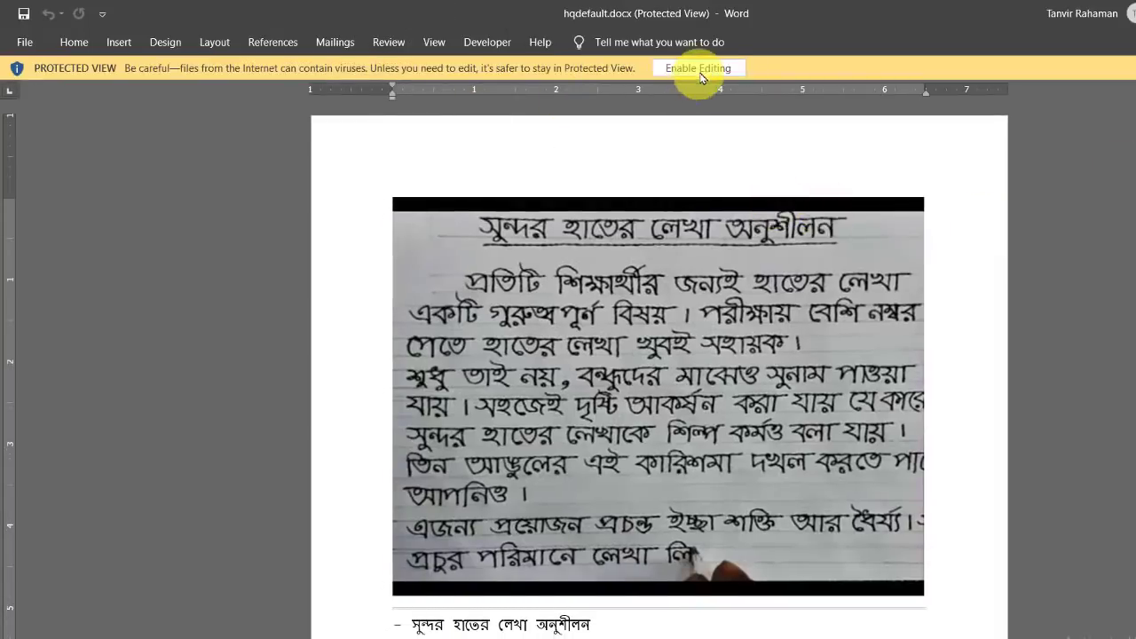
{"action": "left_click", "coordinate": [699, 71]}
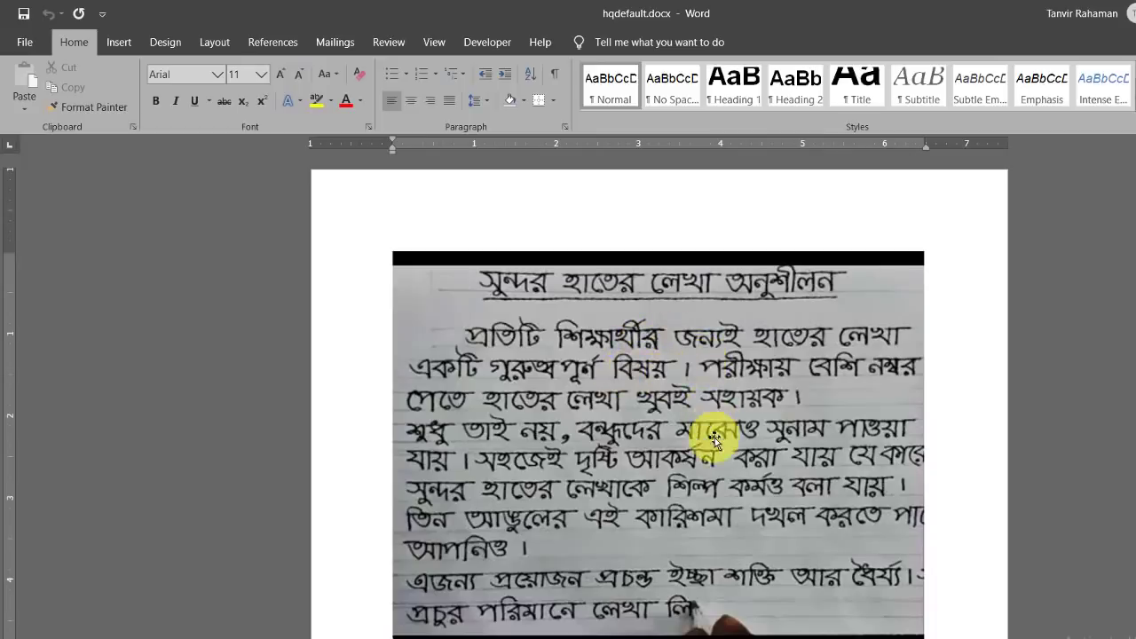
Step: Delete the handwriting picture and horizontal divider line, then select all the Bengali text
{"action": "left_click", "coordinate": [708, 391]}
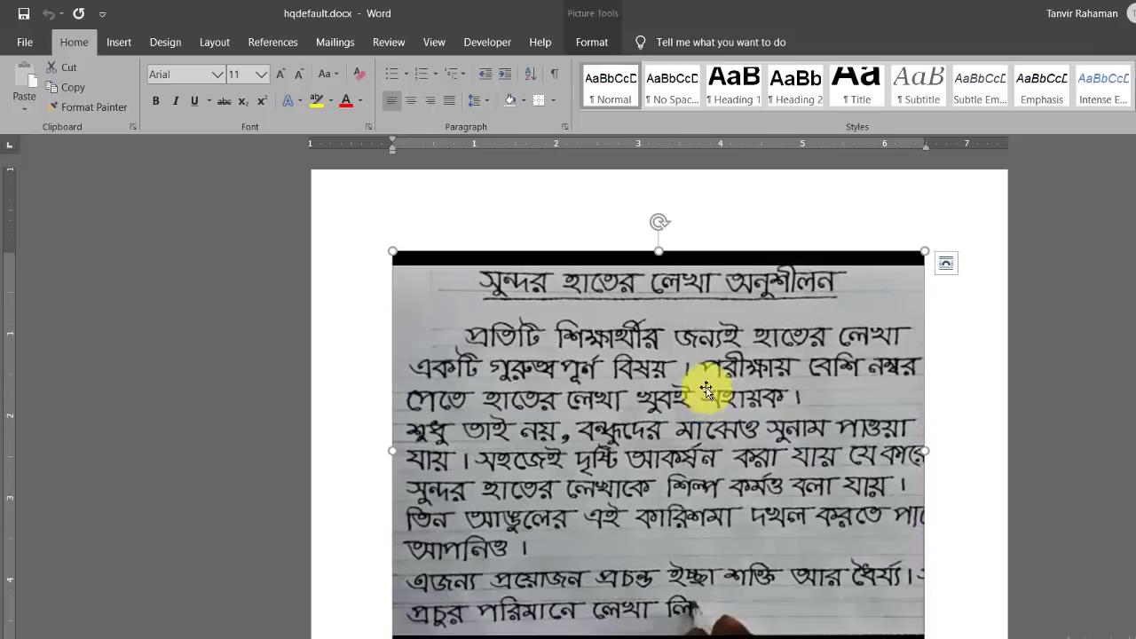
{"action": "key", "text": "Delete"}
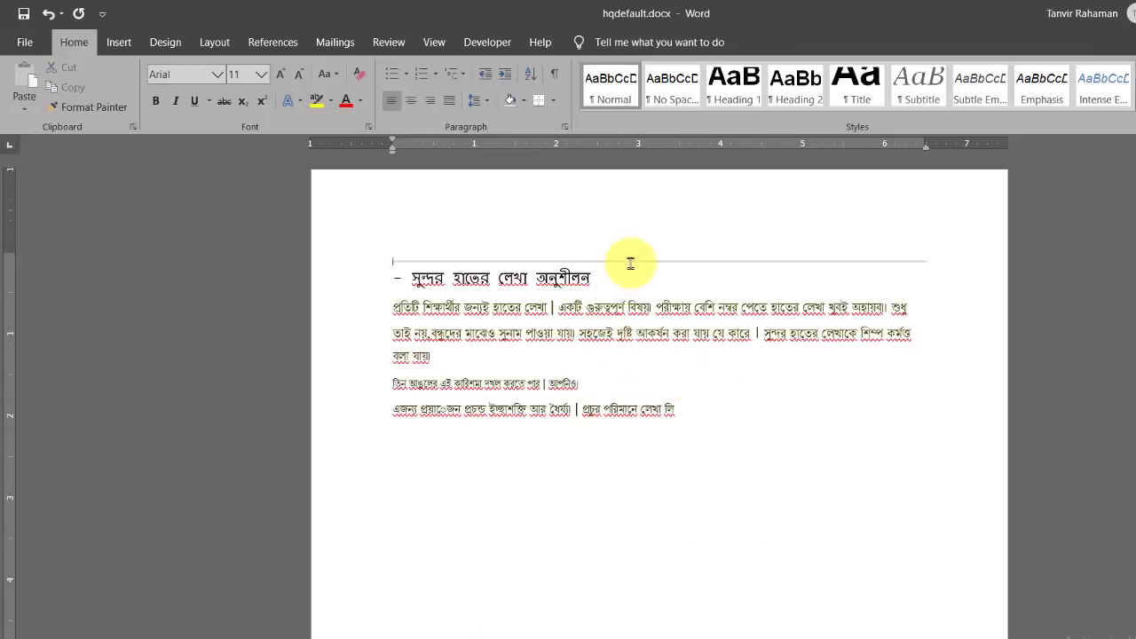
{"action": "left_click", "coordinate": [630, 262]}
{"action": "key", "text": "Delete"}
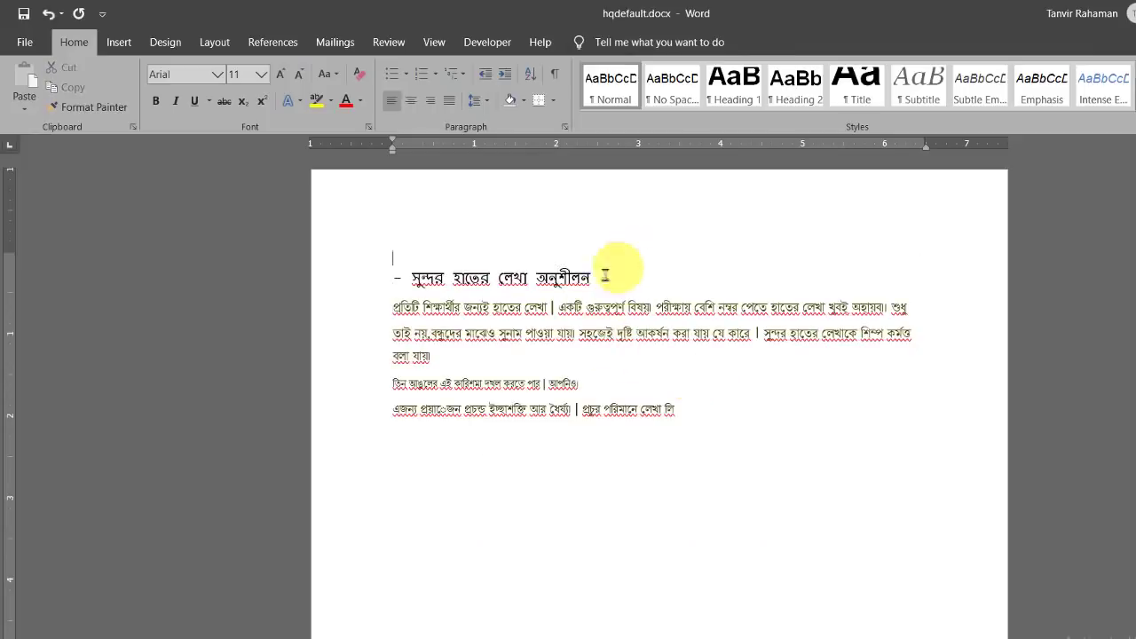
{"action": "left_click", "coordinate": [625, 267]}
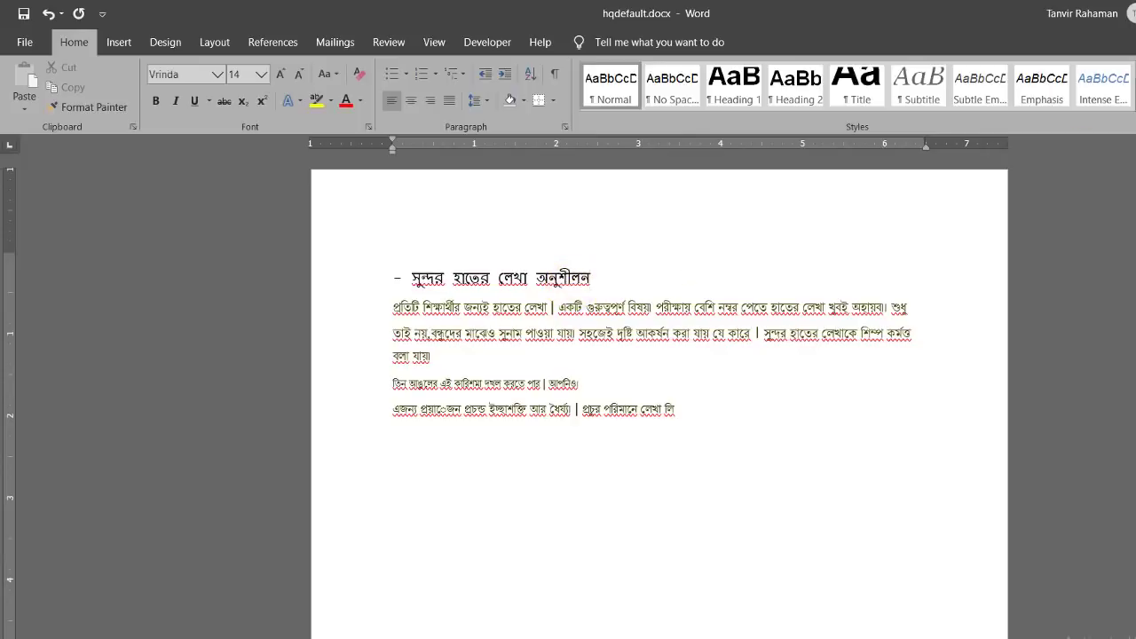
{"action": "left_click_drag", "start_coordinate": [409, 277], "coordinate": [682, 420]}
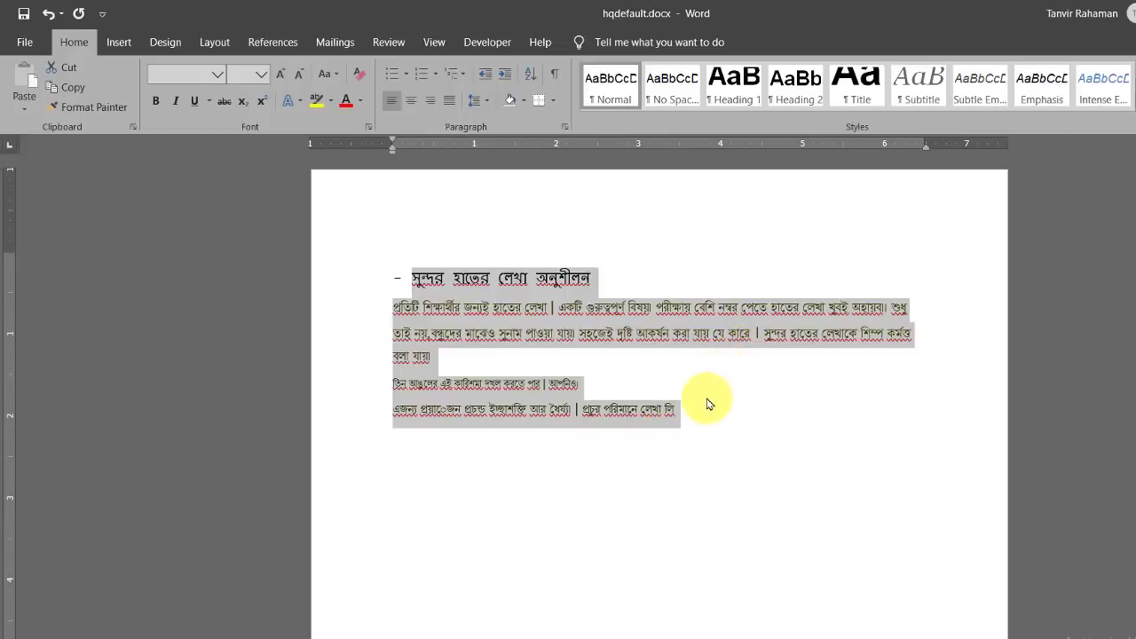
Step: Reselect and deselect the Bengali text to check the heading and paragraph fonts
{"action": "left_click_drag", "start_coordinate": [746, 412], "coordinate": [398, 273]}
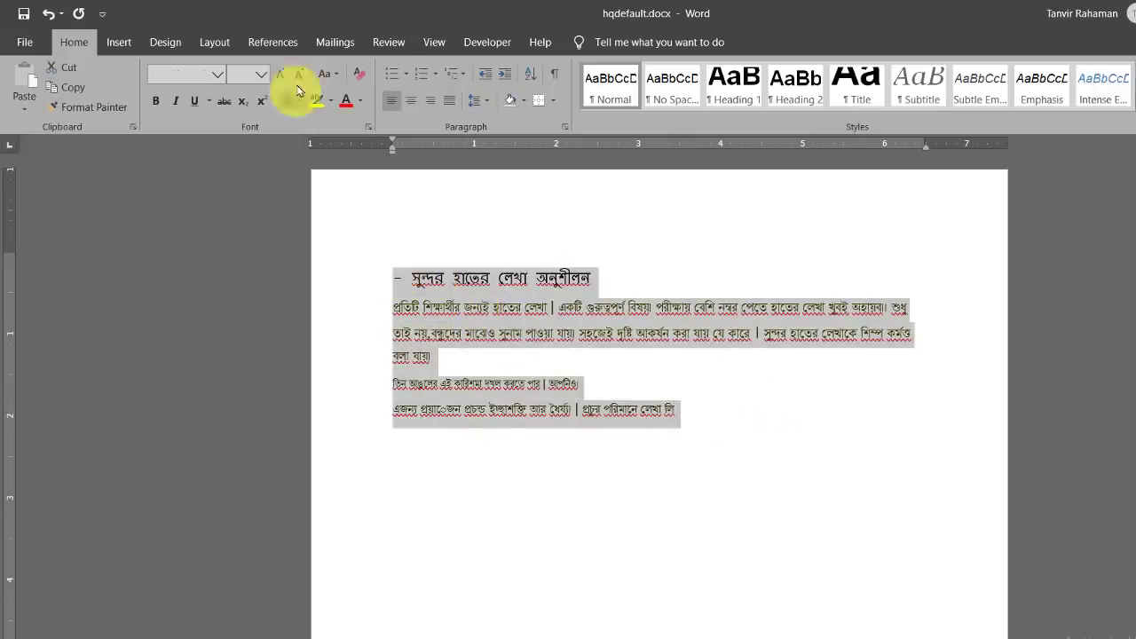
{"action": "left_click", "coordinate": [499, 280]}
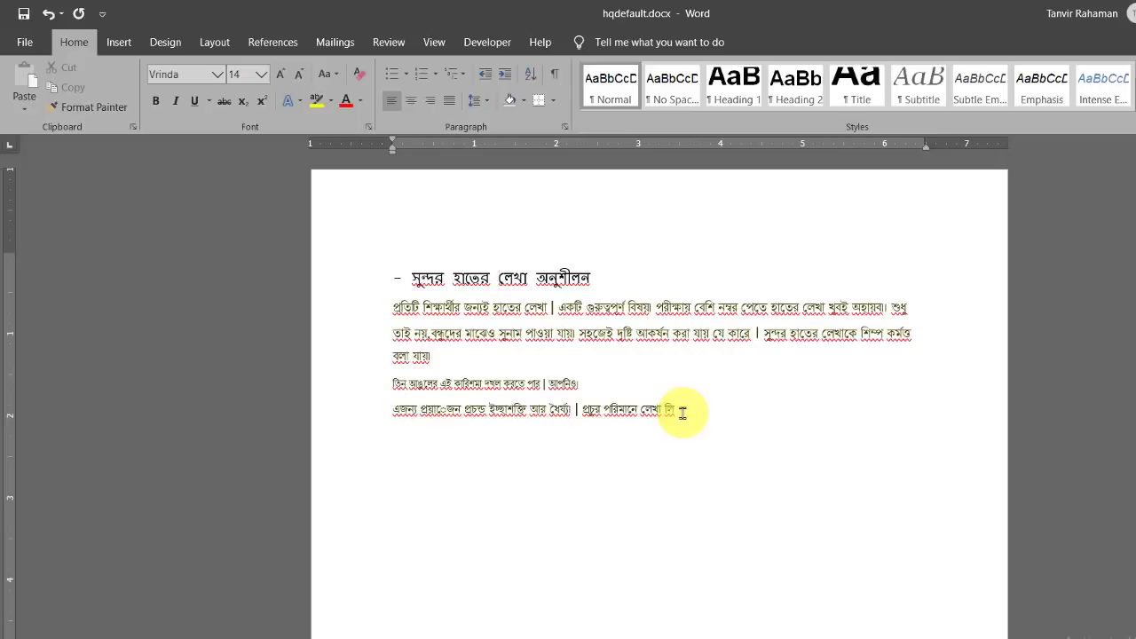
{"action": "left_click_drag", "start_coordinate": [679, 414], "coordinate": [411, 278]}
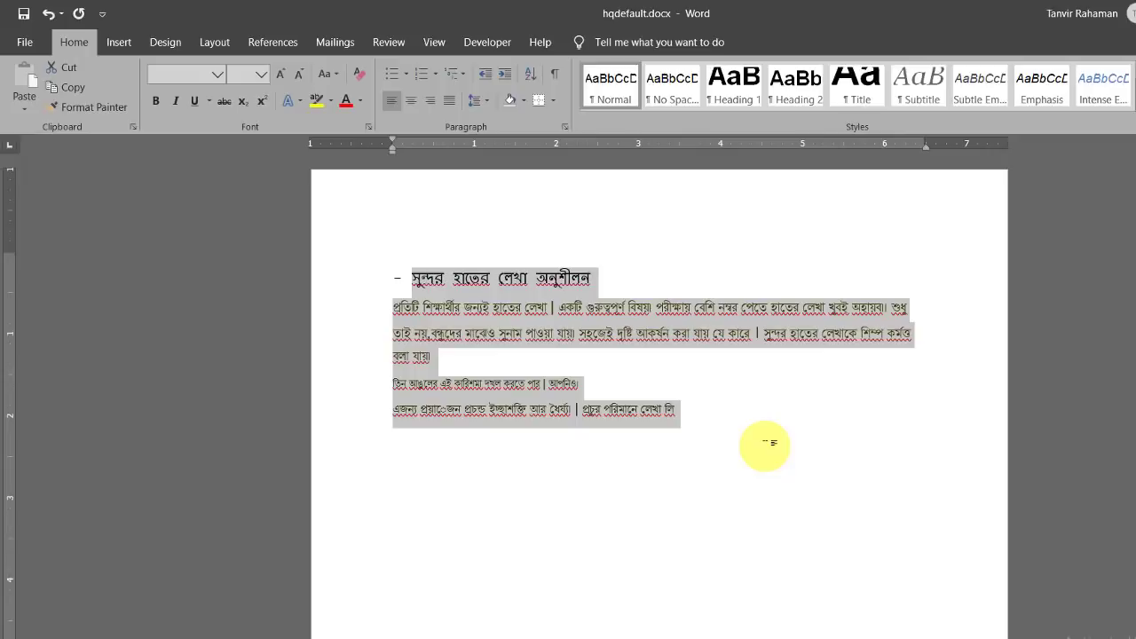
{"action": "left_click", "coordinate": [727, 405]}
{"action": "left_click_drag", "start_coordinate": [701, 426], "coordinate": [410, 277]}
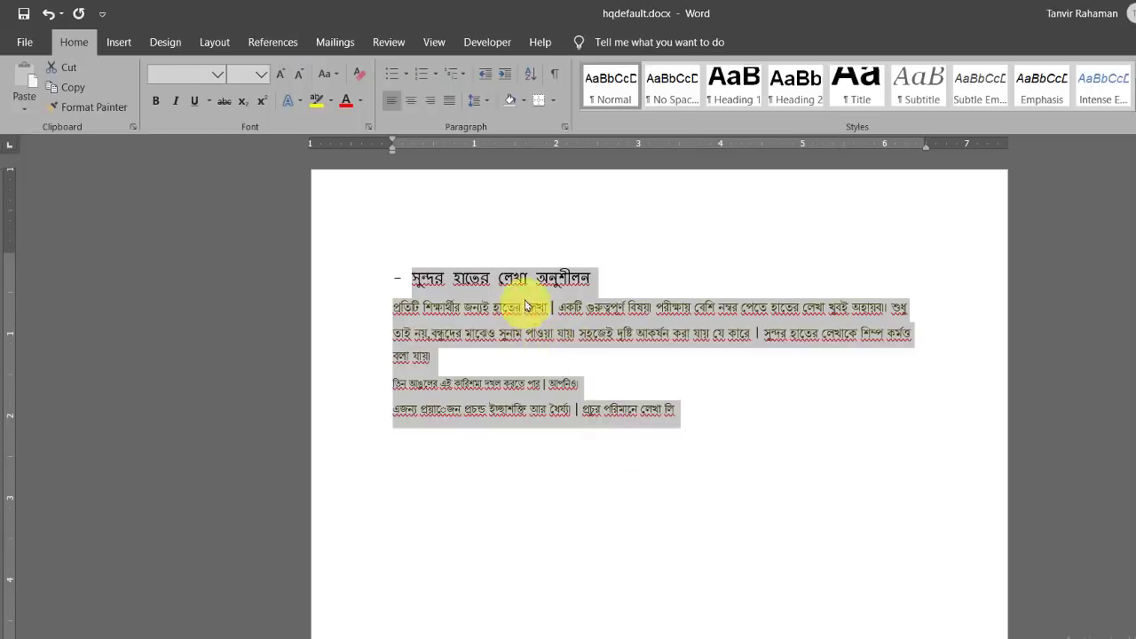
Step: Close Word without saving the changes and bring the Chrome window back up
{"action": "key", "text": "alt+F4"}
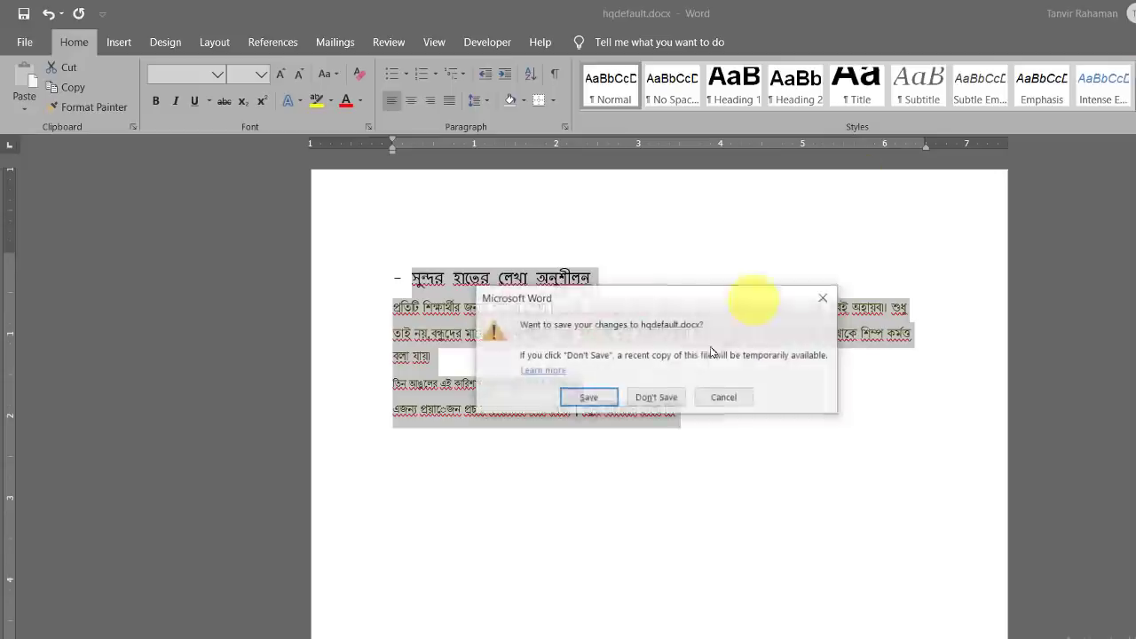
{"action": "left_click", "coordinate": [662, 398]}
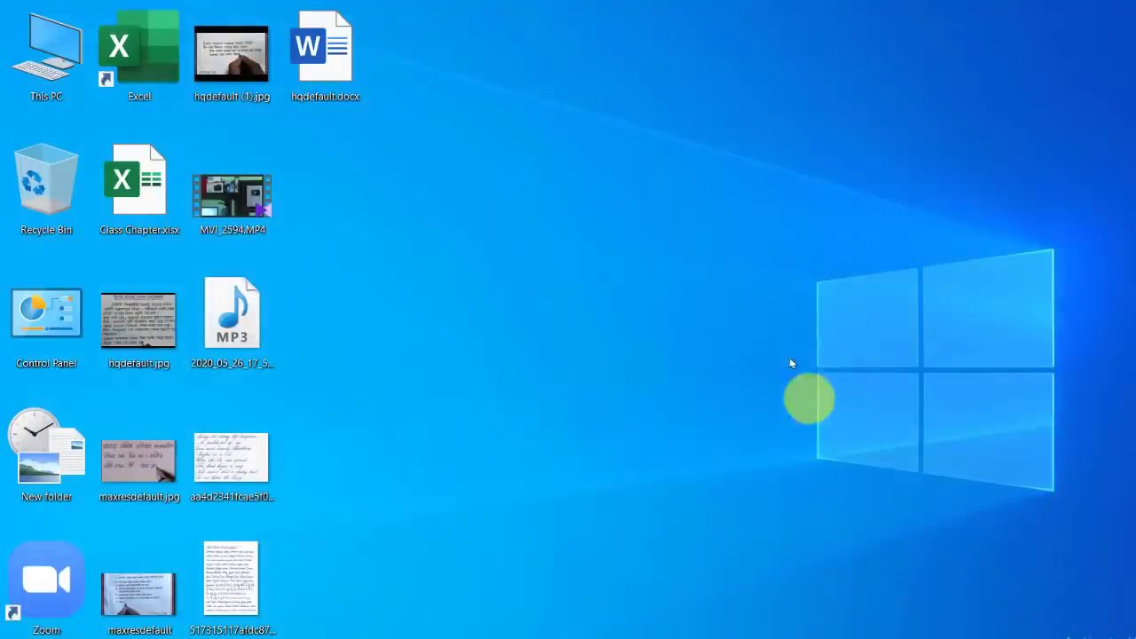
{"action": "right_click", "coordinate": [611, 272]}
{"action": "left_click", "coordinate": [576, 624]}
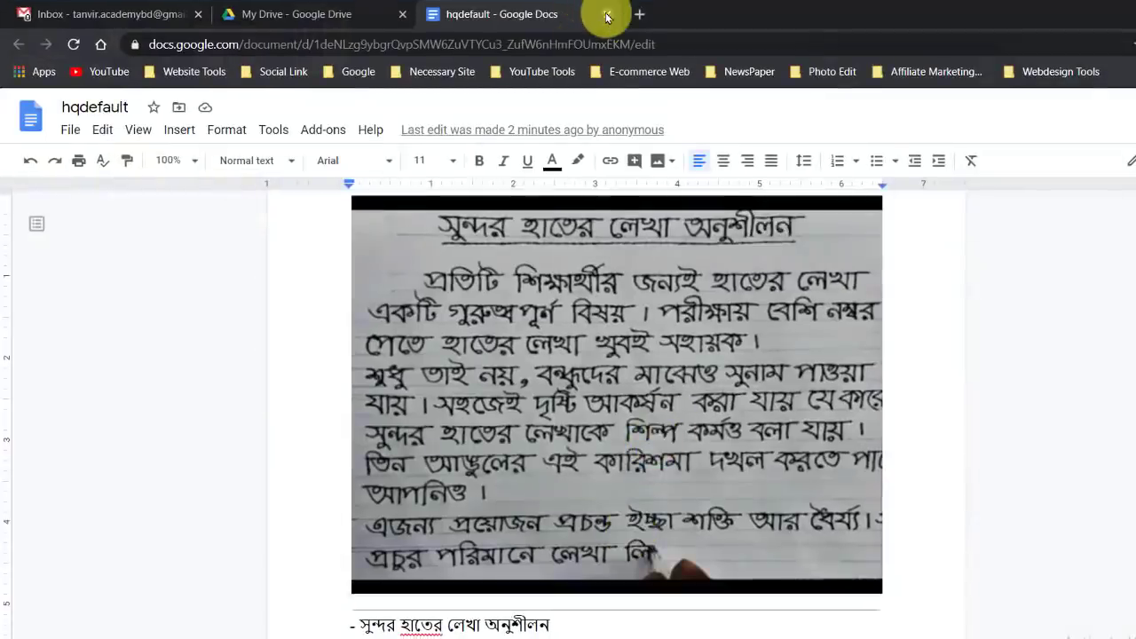
Step: Close the old Google Docs and Drive tabs and launch Drive fresh from the apps grid
{"action": "left_click", "coordinate": [603, 14]}
{"action": "left_click", "coordinate": [402, 15]}
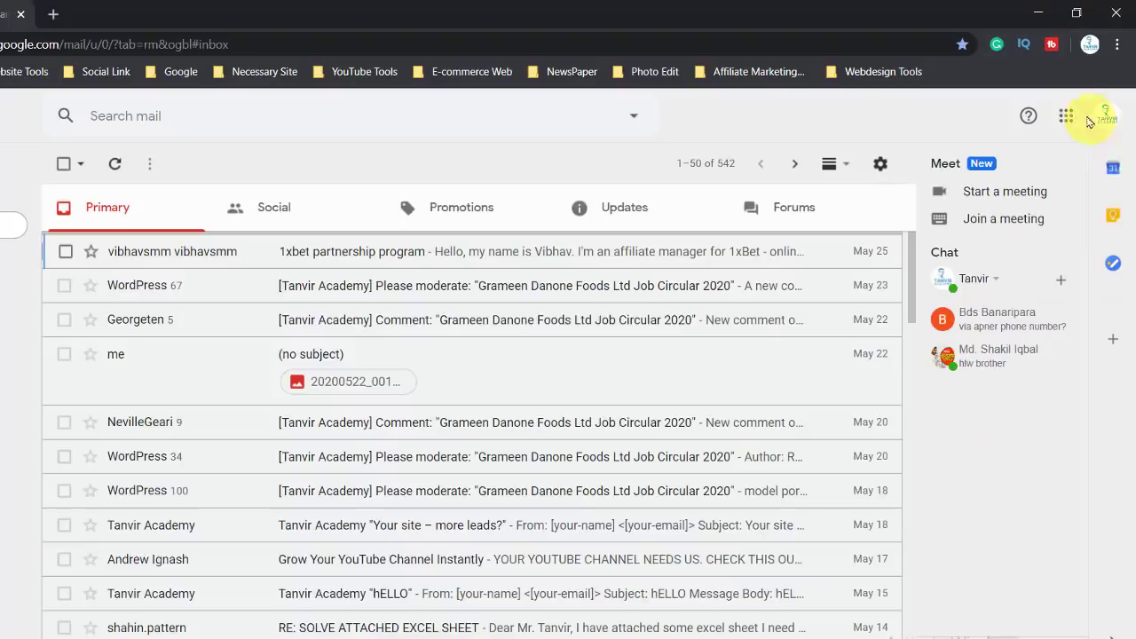
{"action": "left_click", "coordinate": [1067, 117]}
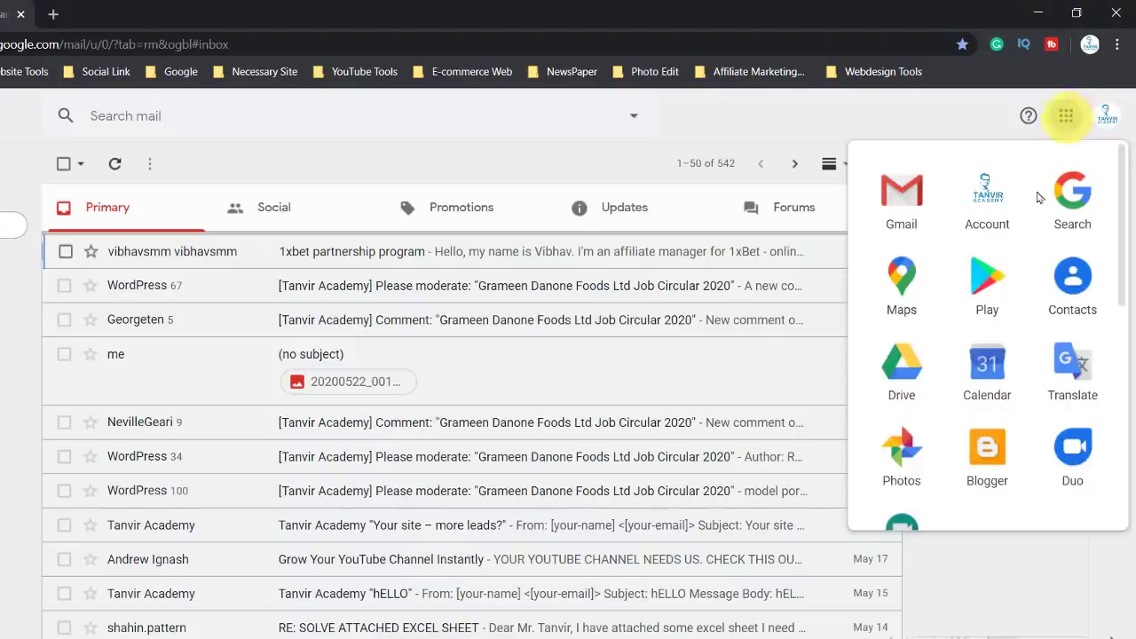
{"action": "left_click", "coordinate": [904, 371]}
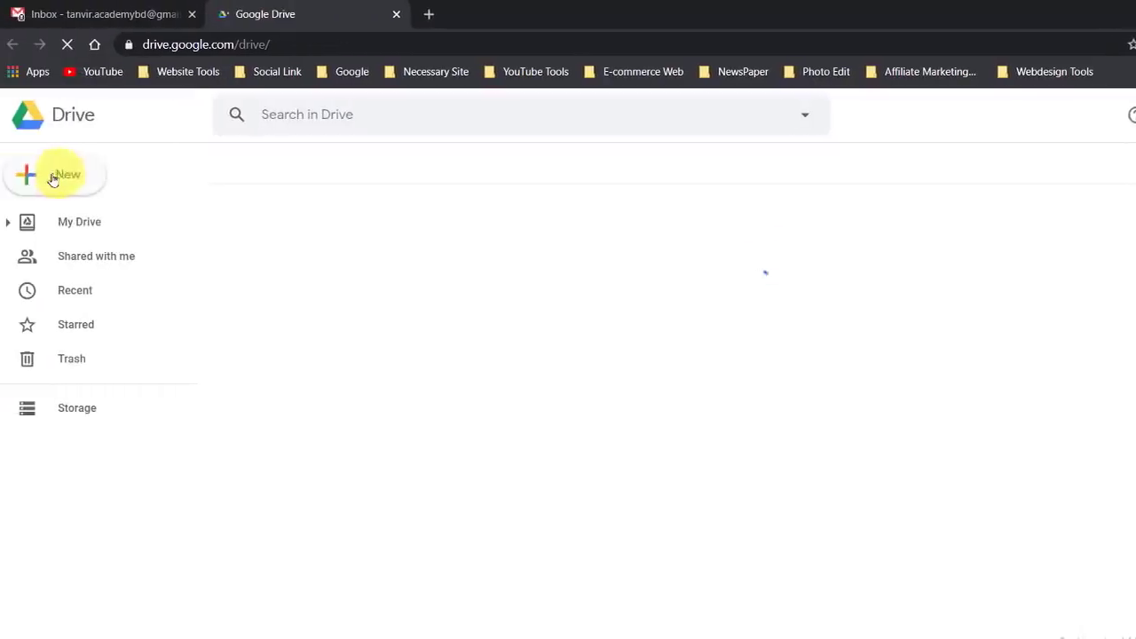
Step: Upload the handwritten English note image 517315117afdc8739b845fc1bb5d8d23 from the Desktop
{"action": "left_click", "coordinate": [76, 176]}
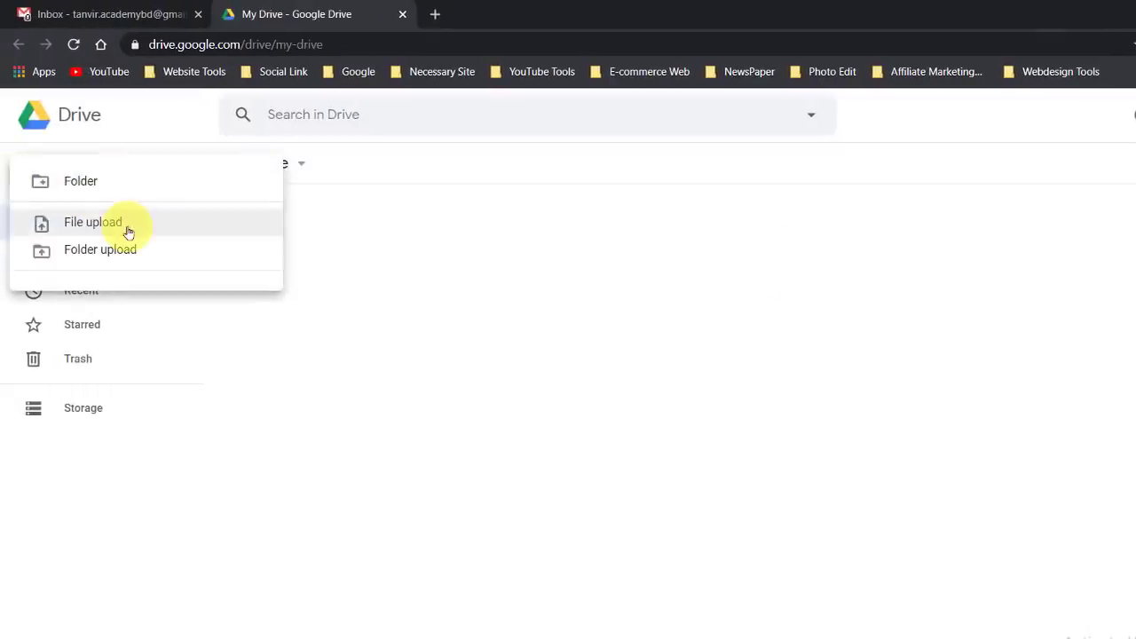
{"action": "left_click", "coordinate": [127, 229]}
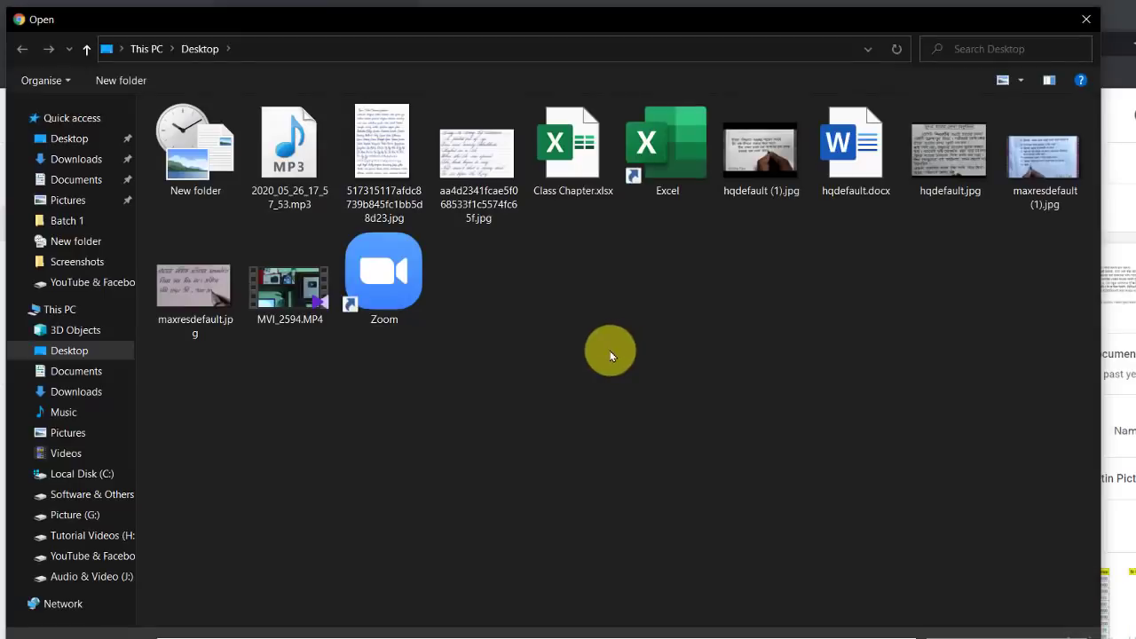
{"action": "left_click", "coordinate": [396, 166]}
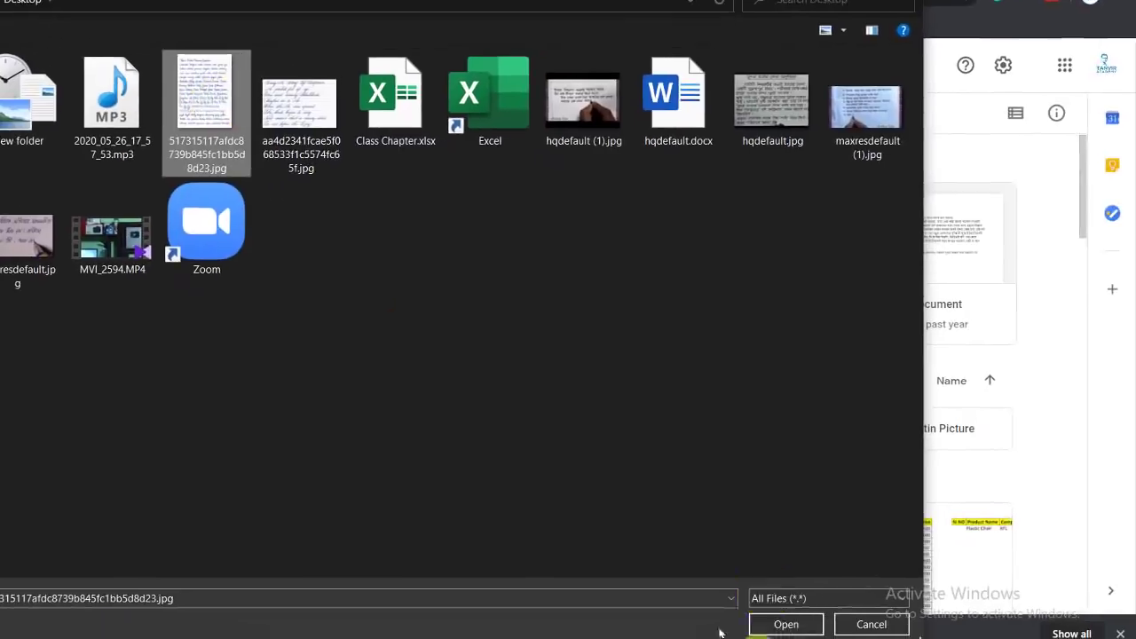
{"action": "left_click", "coordinate": [777, 622]}
Step: Open the uploaded English note image with Google Docs for text recognition
{"action": "scroll", "coordinate": [538, 394], "scroll_direction": "down", "scroll_amount": 4}
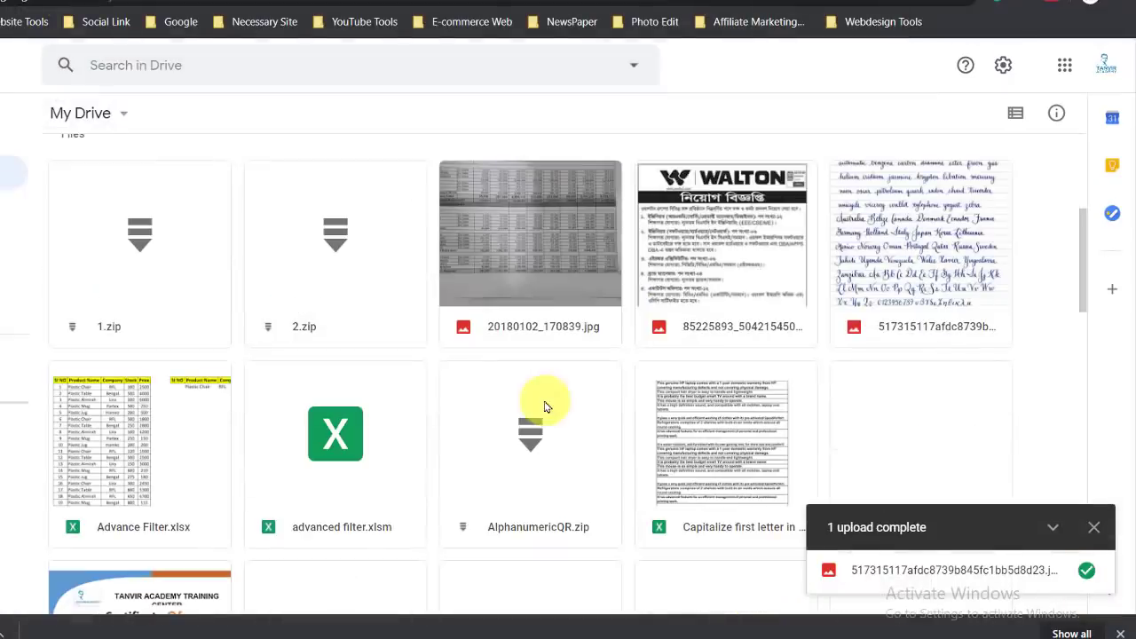
{"action": "left_click", "coordinate": [884, 238]}
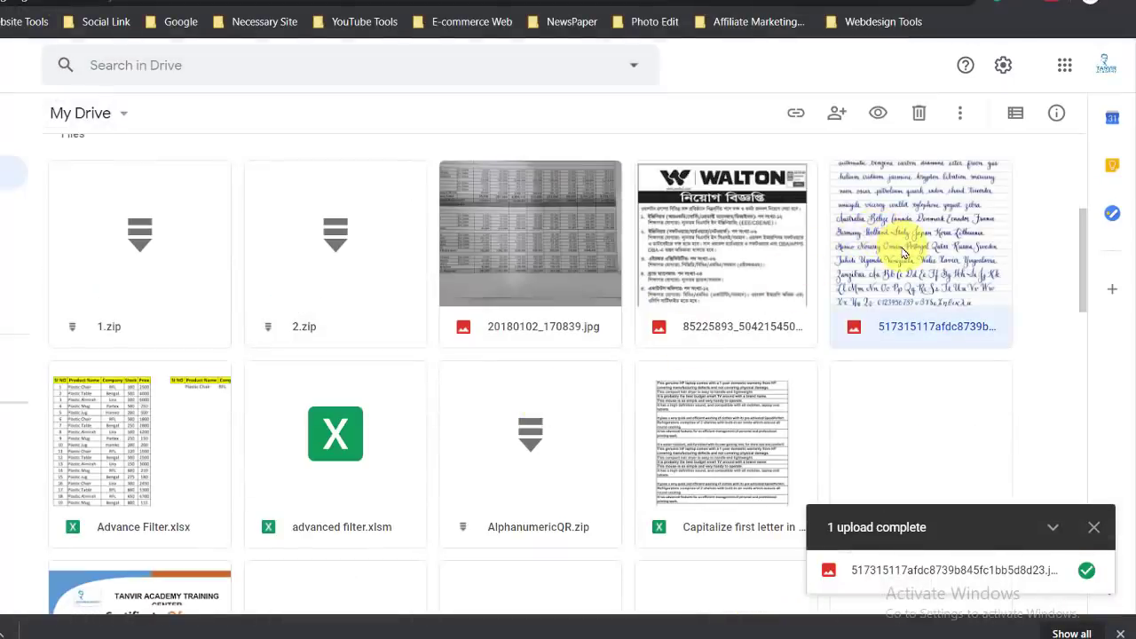
{"action": "right_click", "coordinate": [882, 208]}
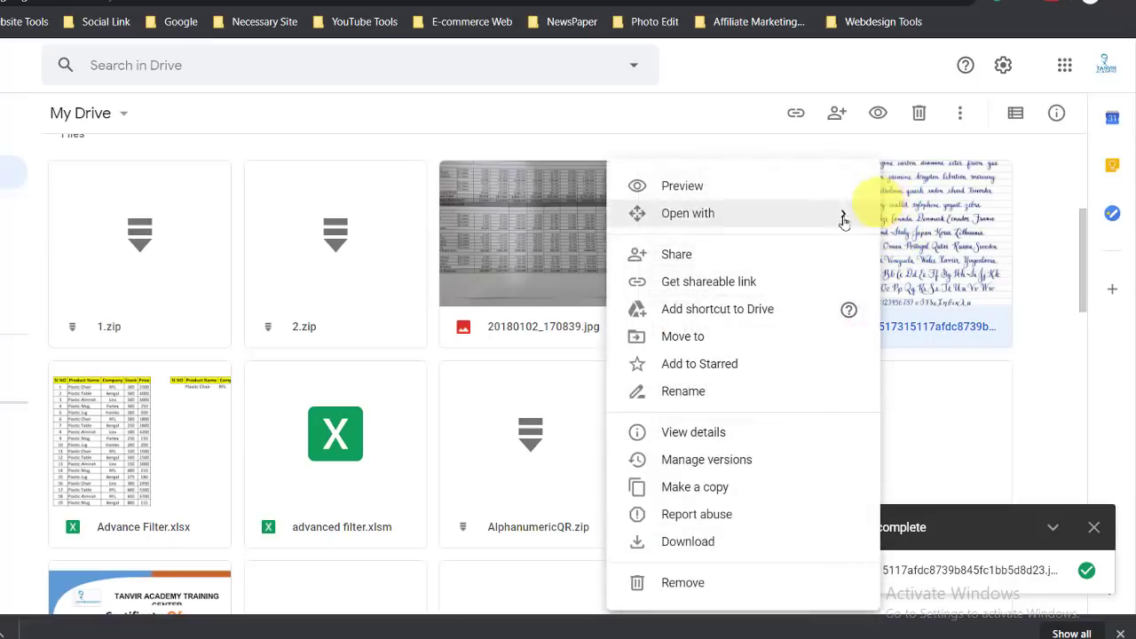
{"action": "mouse_move", "coordinate": [833, 223]}
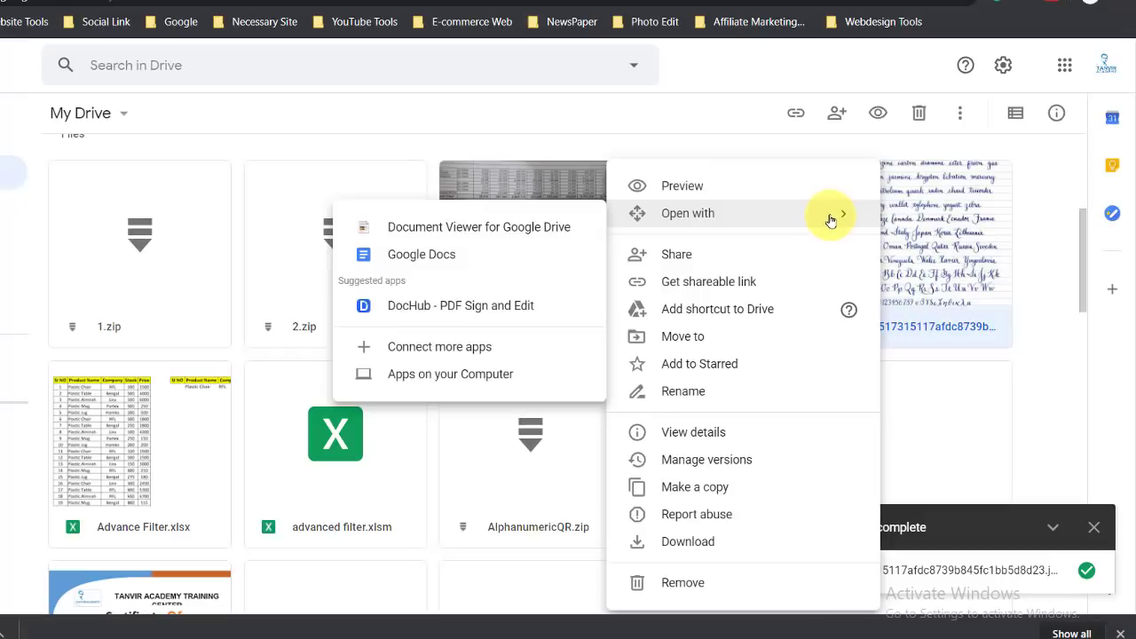
{"action": "left_click", "coordinate": [455, 258]}
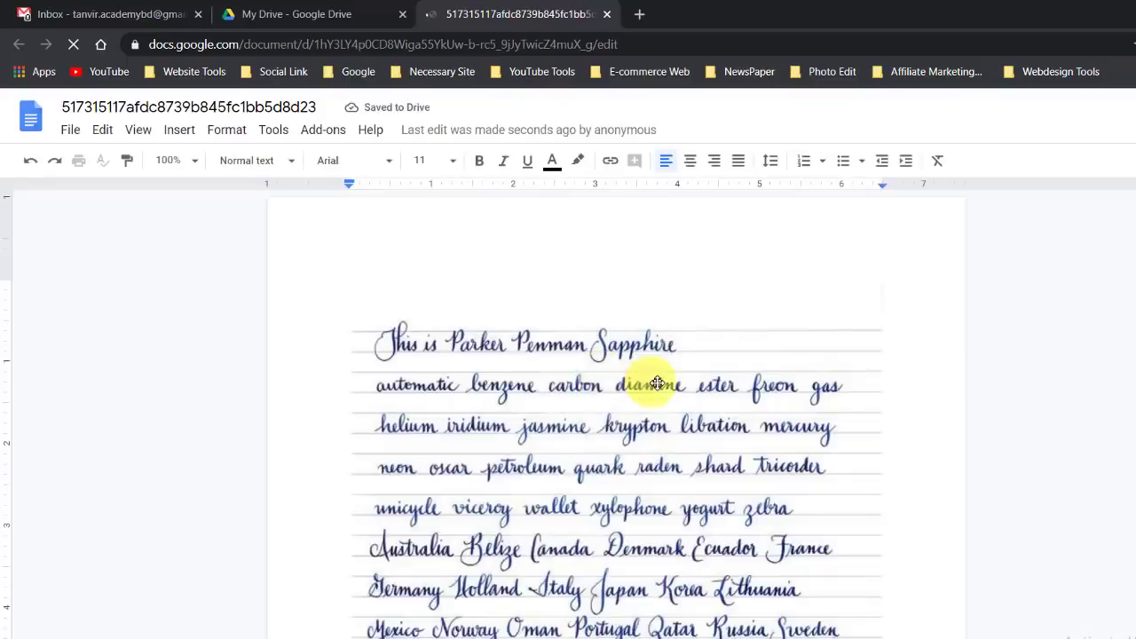
Step: Review the recognised text beginning 'This is Parker Penman Sapphire automatic' below the handwriting image
{"action": "left_click", "coordinate": [657, 384]}
{"action": "scroll", "coordinate": [786, 380], "scroll_direction": "down", "scroll_amount": 3}
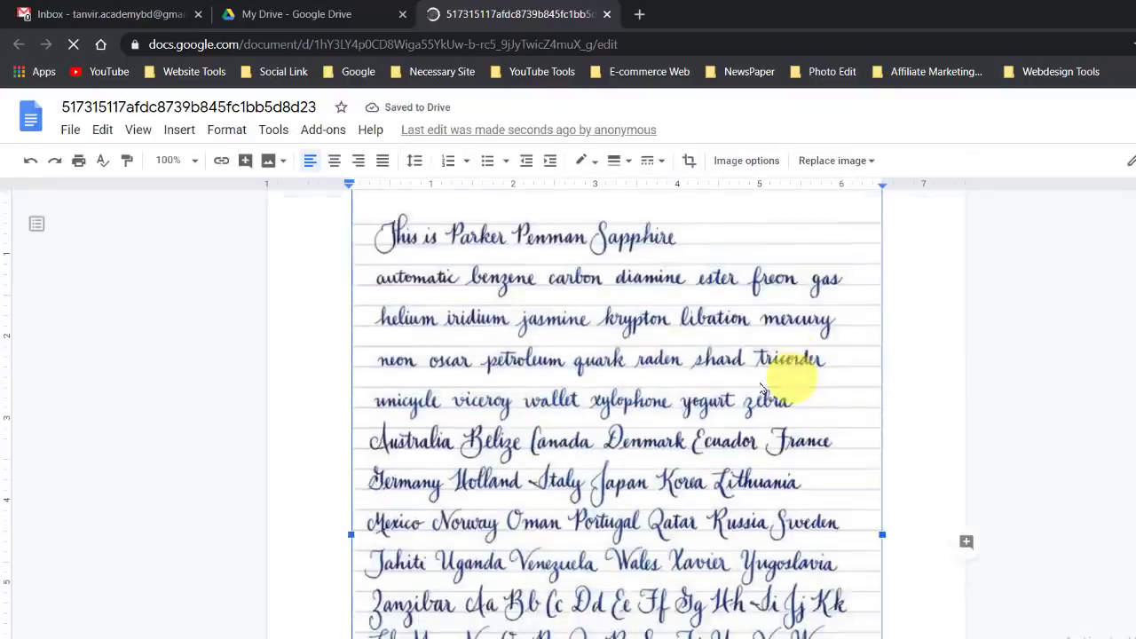
{"action": "scroll", "coordinate": [728, 388], "scroll_direction": "down", "scroll_amount": 10}
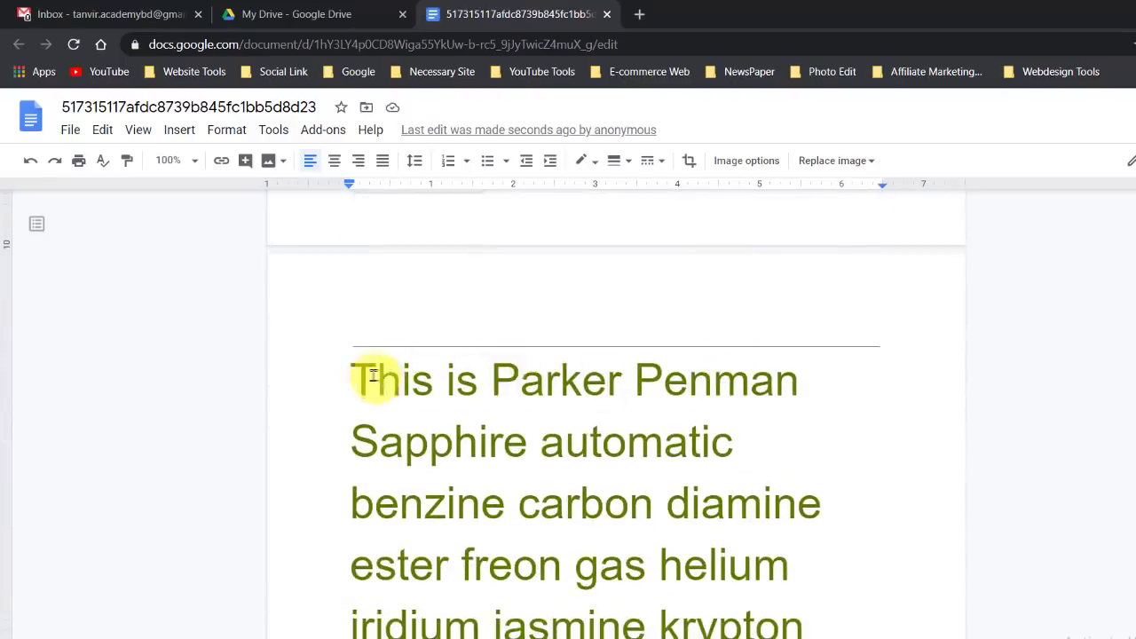
{"action": "left_click_drag", "start_coordinate": [353, 380], "coordinate": [761, 568]}
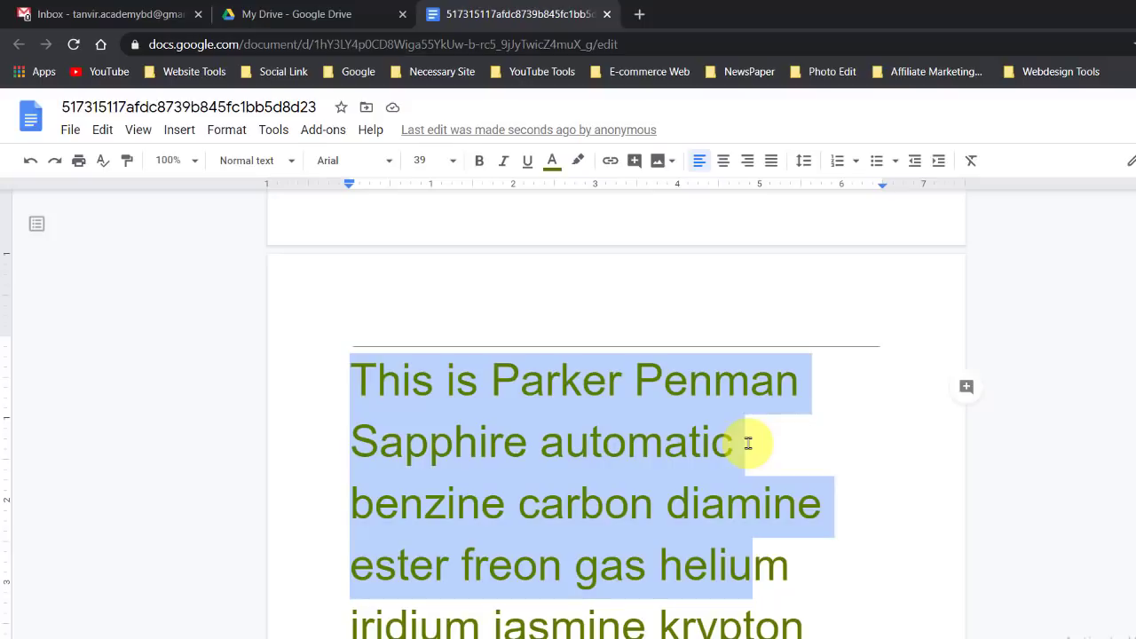
{"action": "left_click", "coordinate": [494, 380]}
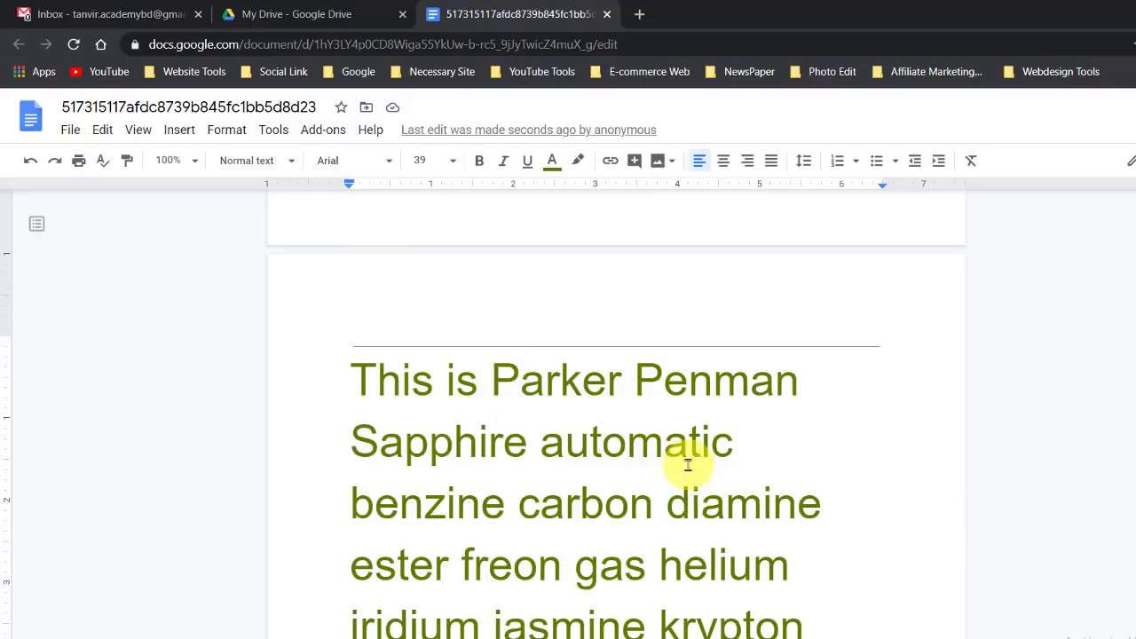
Step: Dismiss the document status tip and bring up the File menu, then close it
{"action": "left_click", "coordinate": [68, 133]}
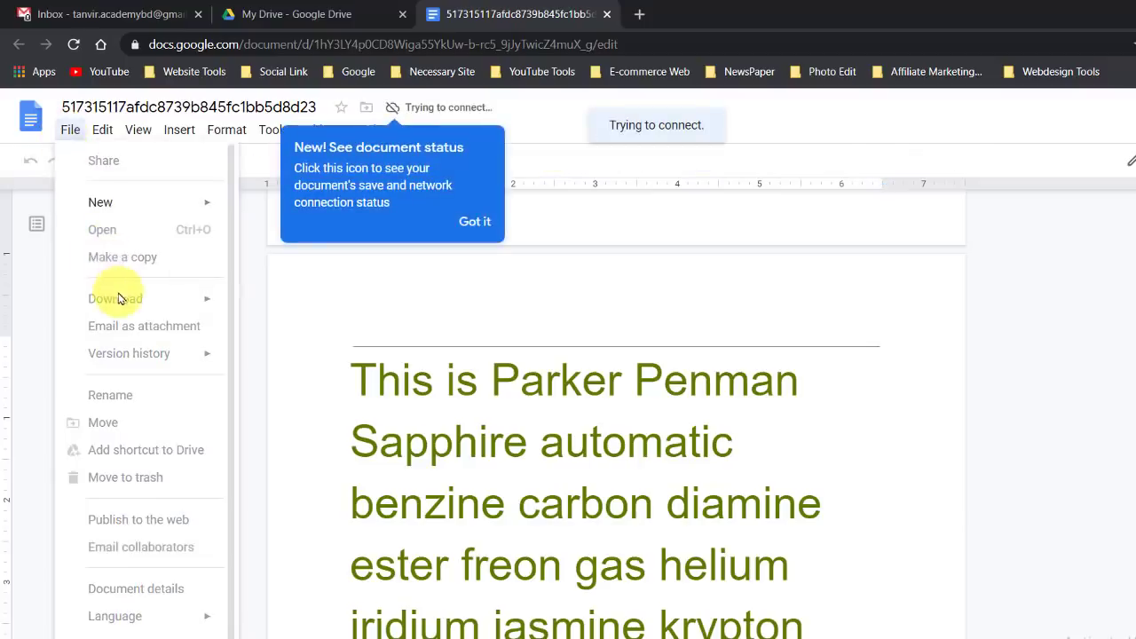
{"action": "left_click", "coordinate": [475, 221]}
{"action": "left_click", "coordinate": [71, 130]}
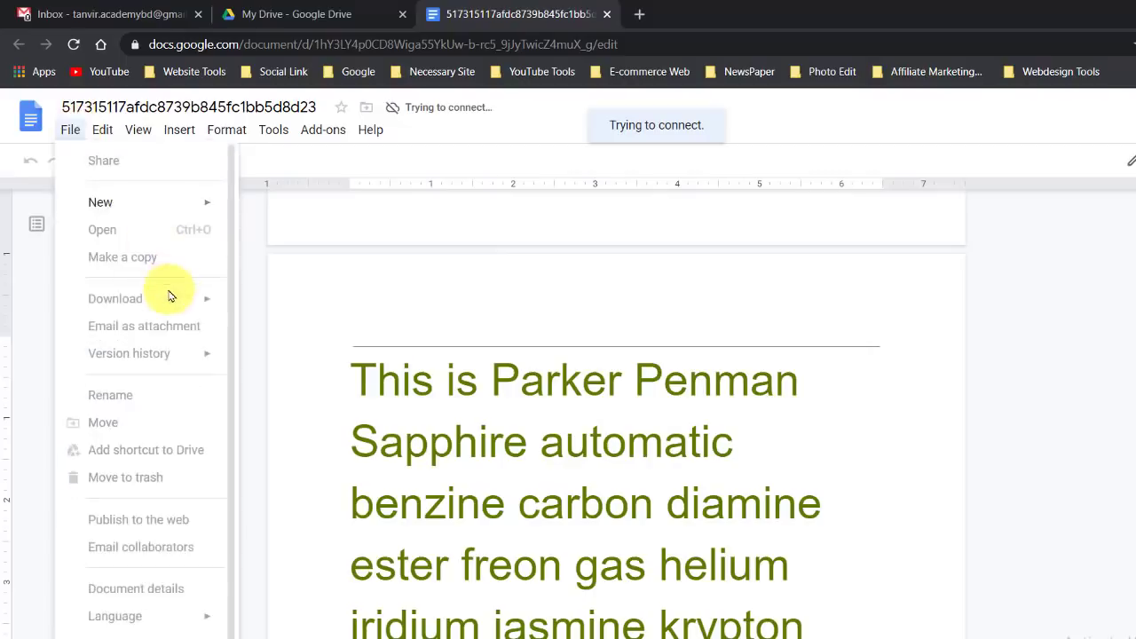
{"action": "left_click", "coordinate": [372, 310]}
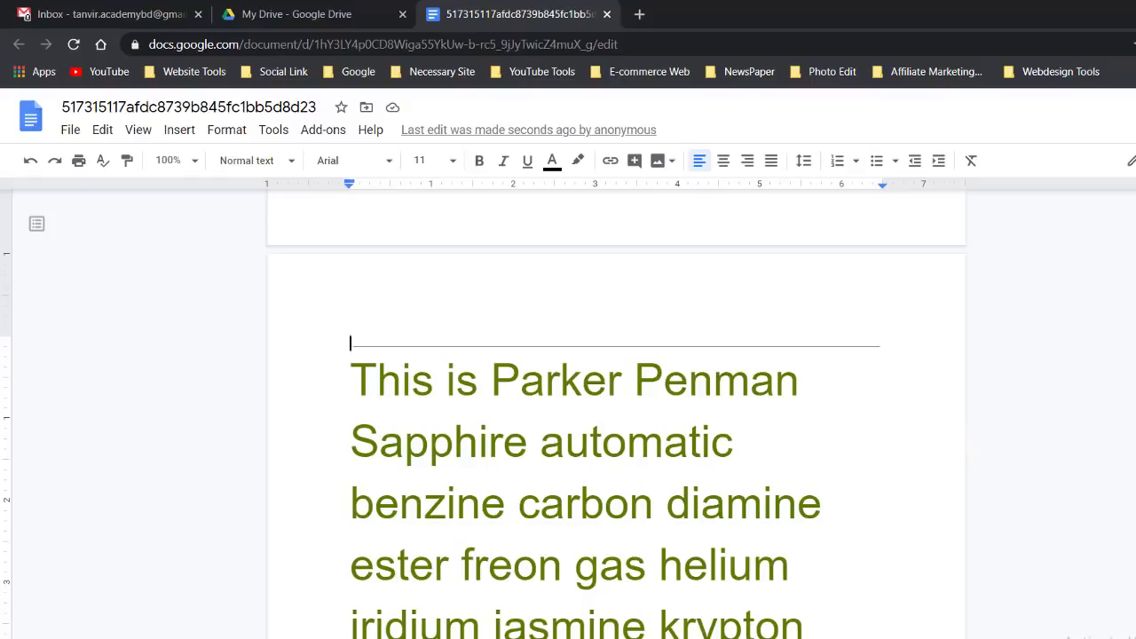
Step: Download the document as a Microsoft Word (.docx) file via File > Download
{"action": "left_click", "coordinate": [73, 133]}
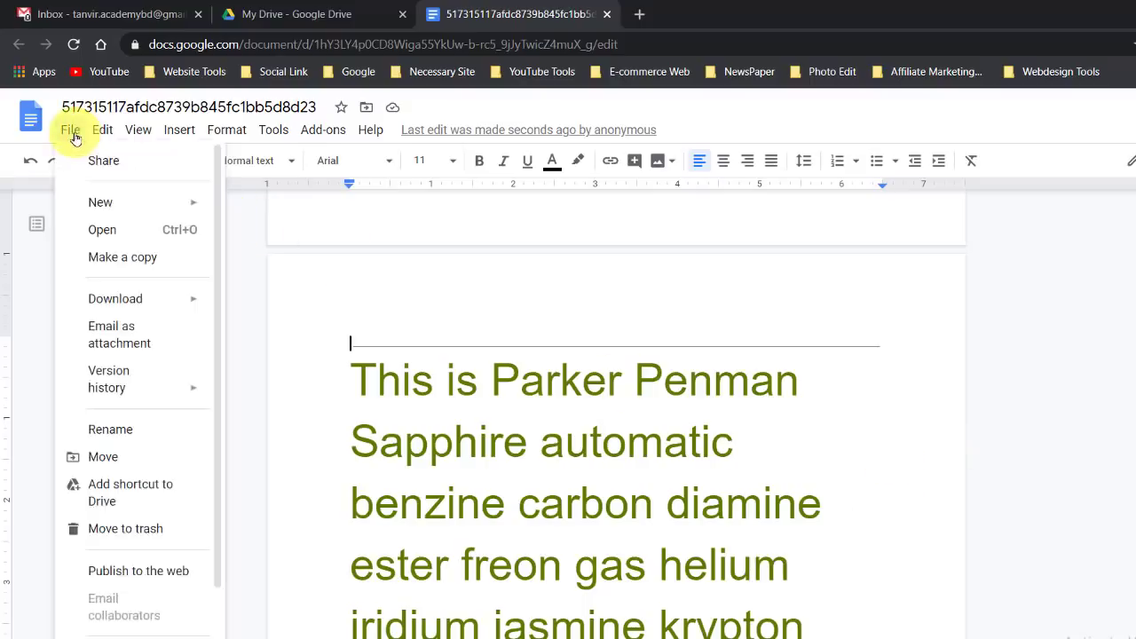
{"action": "mouse_move", "coordinate": [147, 299]}
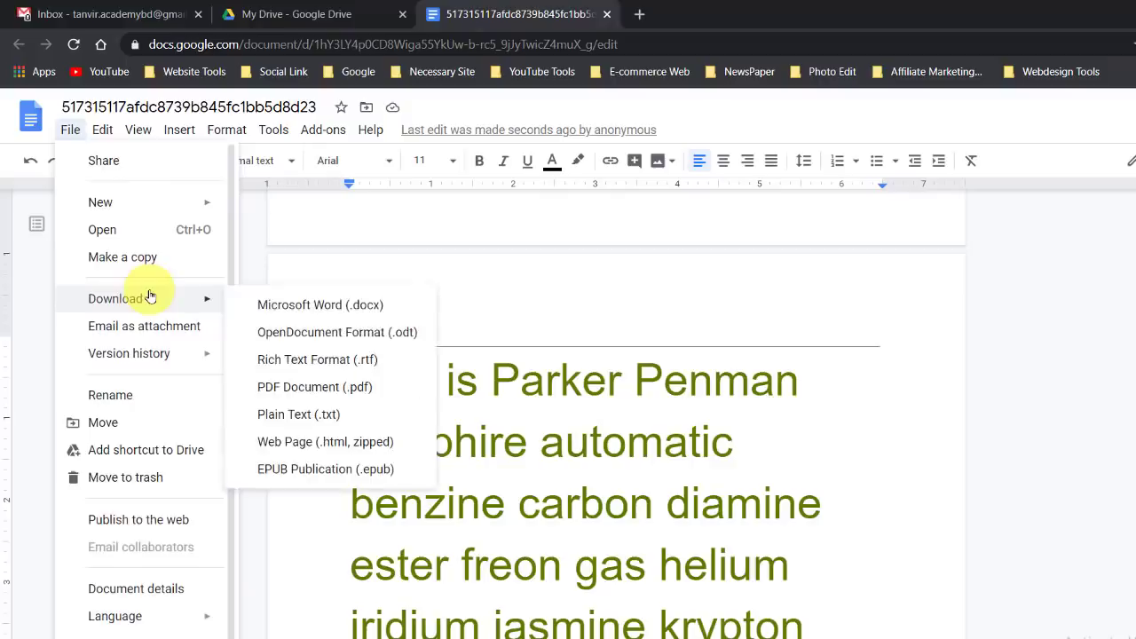
{"action": "left_click", "coordinate": [365, 307]}
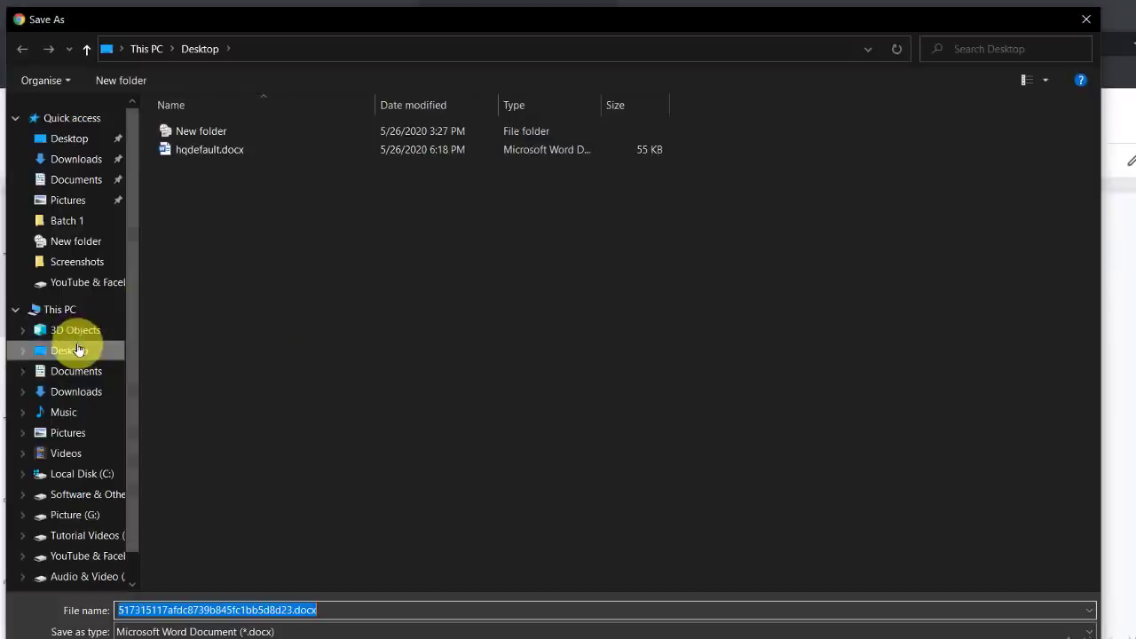
Step: Save 517315117afdc8739b845fc1bb5d8d23.docx to the Desktop as a Word document
{"action": "left_click", "coordinate": [71, 348]}
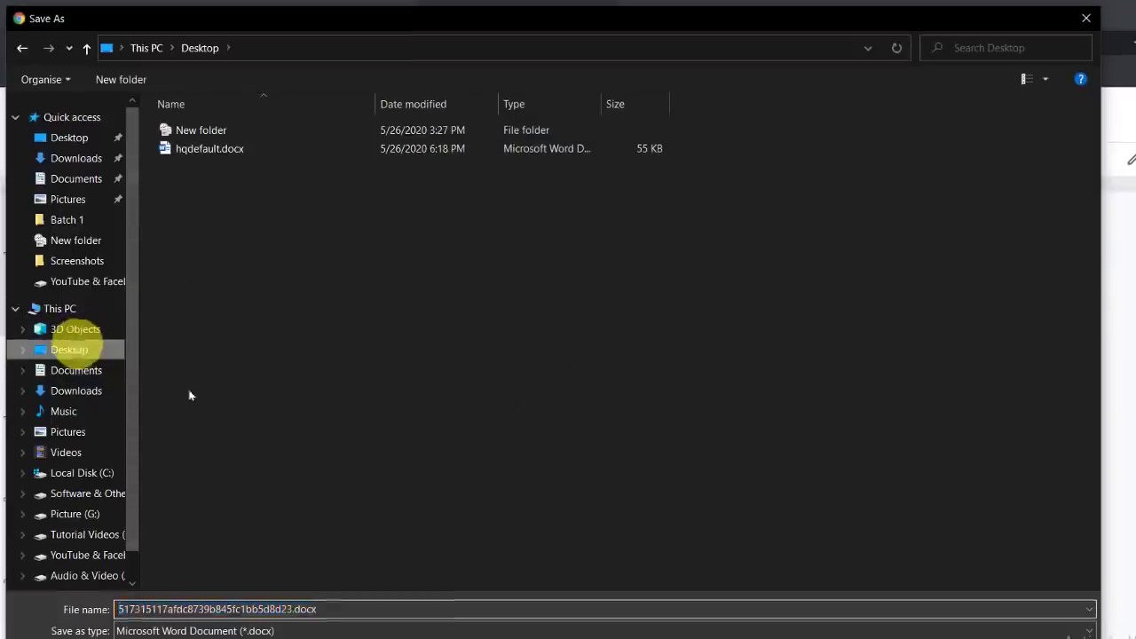
{"action": "double_click", "coordinate": [497, 609]}
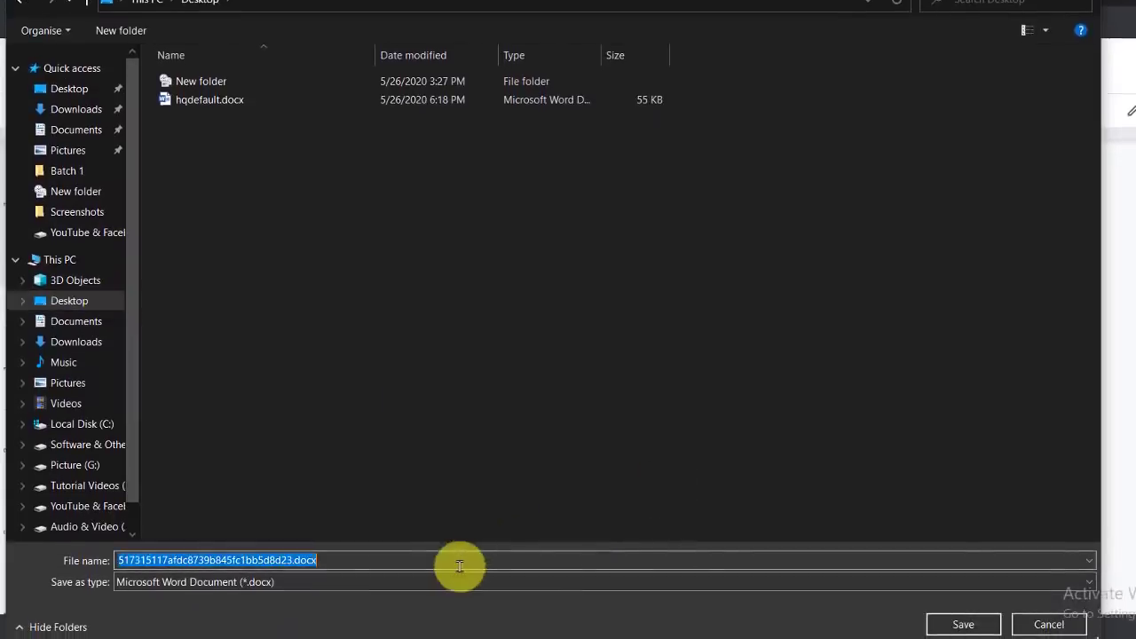
{"action": "left_click", "coordinate": [810, 586]}
{"action": "left_click", "coordinate": [967, 629]}
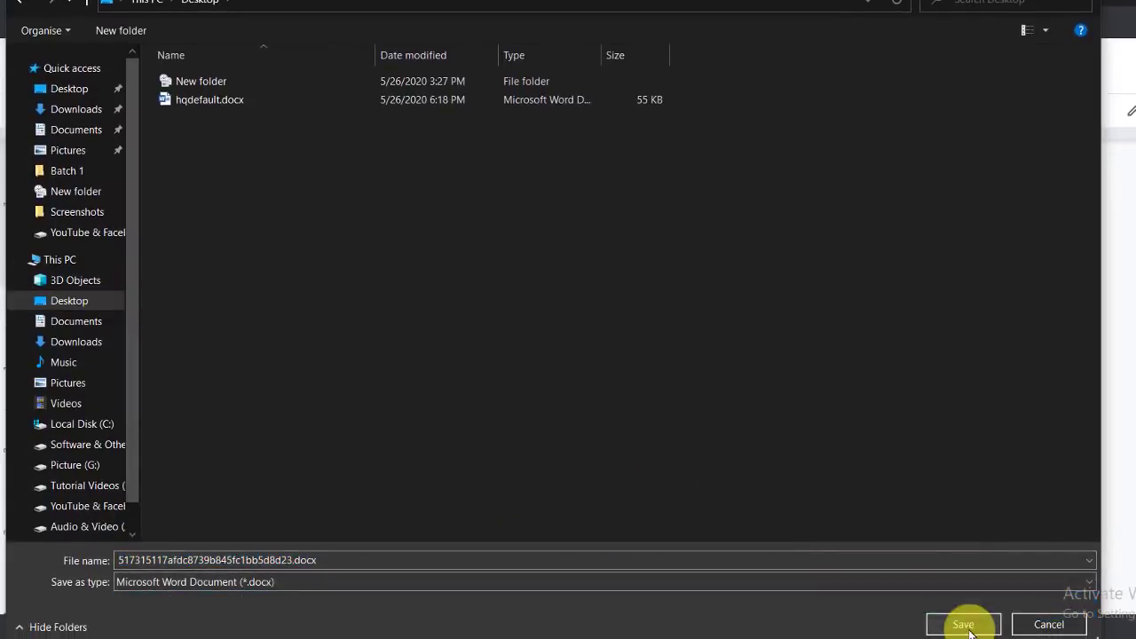
{"action": "left_click", "coordinate": [966, 625]}
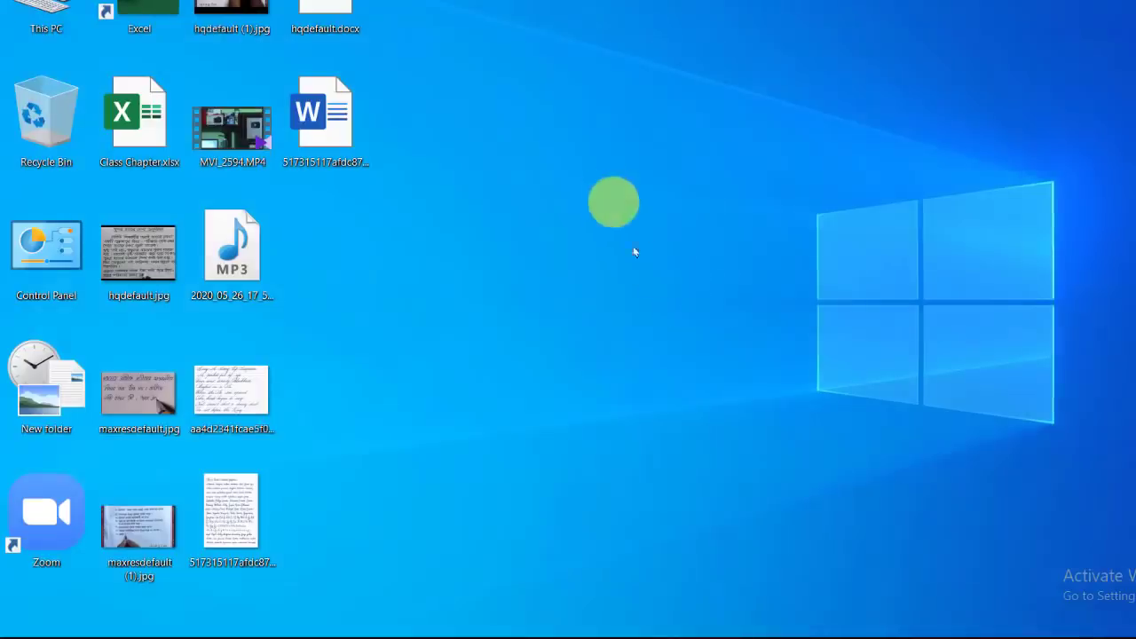
{"action": "right_click", "coordinate": [613, 197]}
Step: Open the downloaded 517315117afdc8739b845fc1bb5d8d23.docx from the desktop in Word and enable editing
{"action": "left_click", "coordinate": [632, 264]}
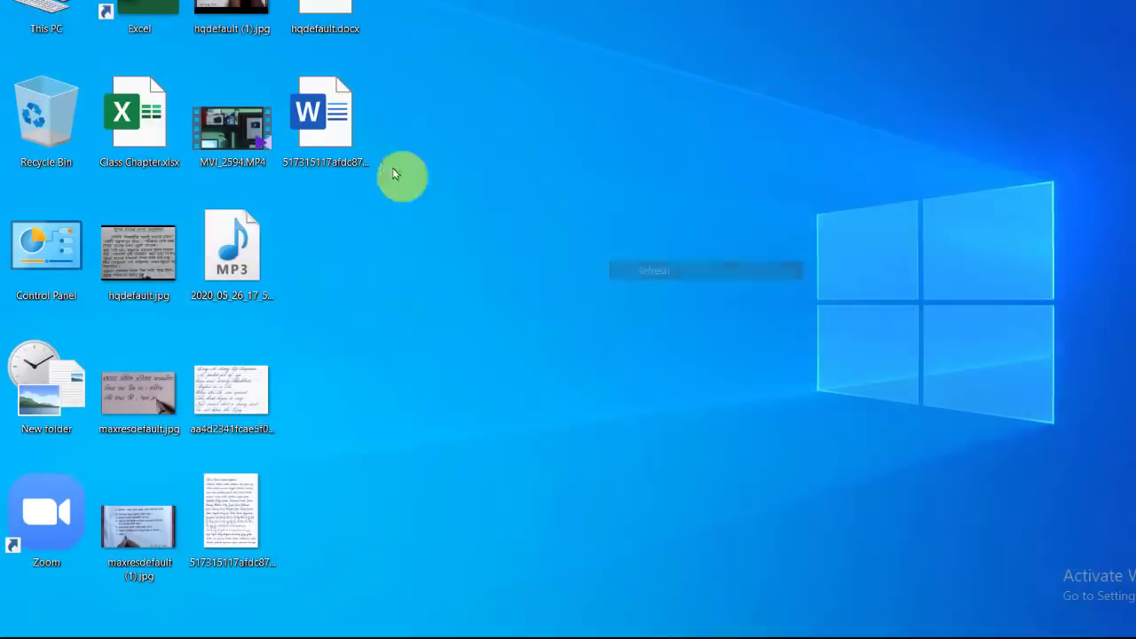
{"action": "double_click", "coordinate": [346, 146]}
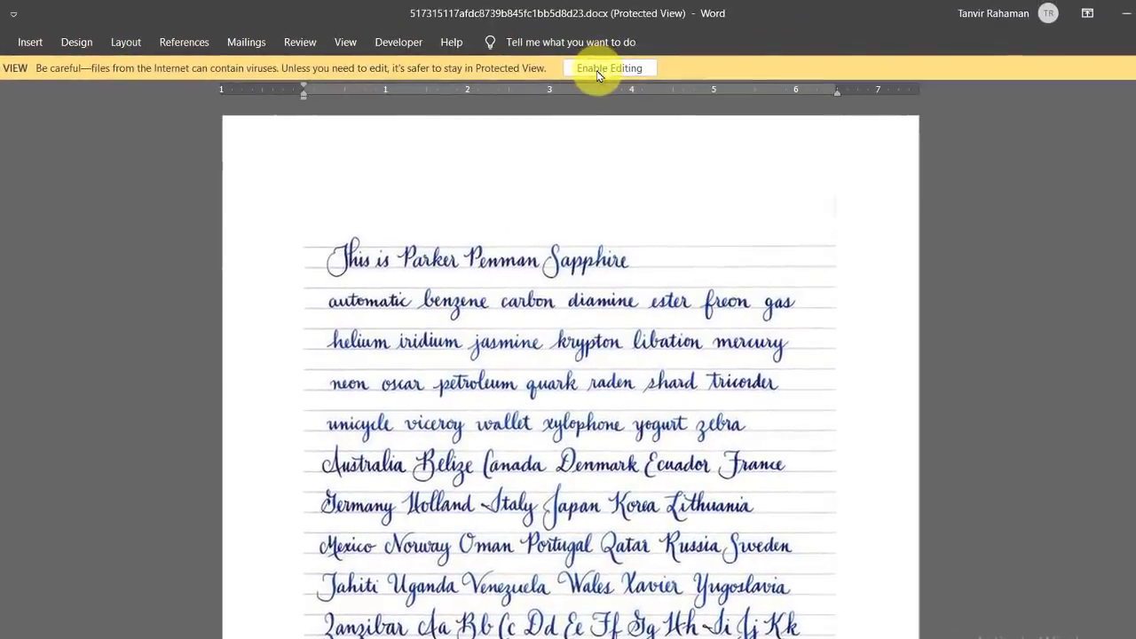
{"action": "left_click", "coordinate": [598, 70]}
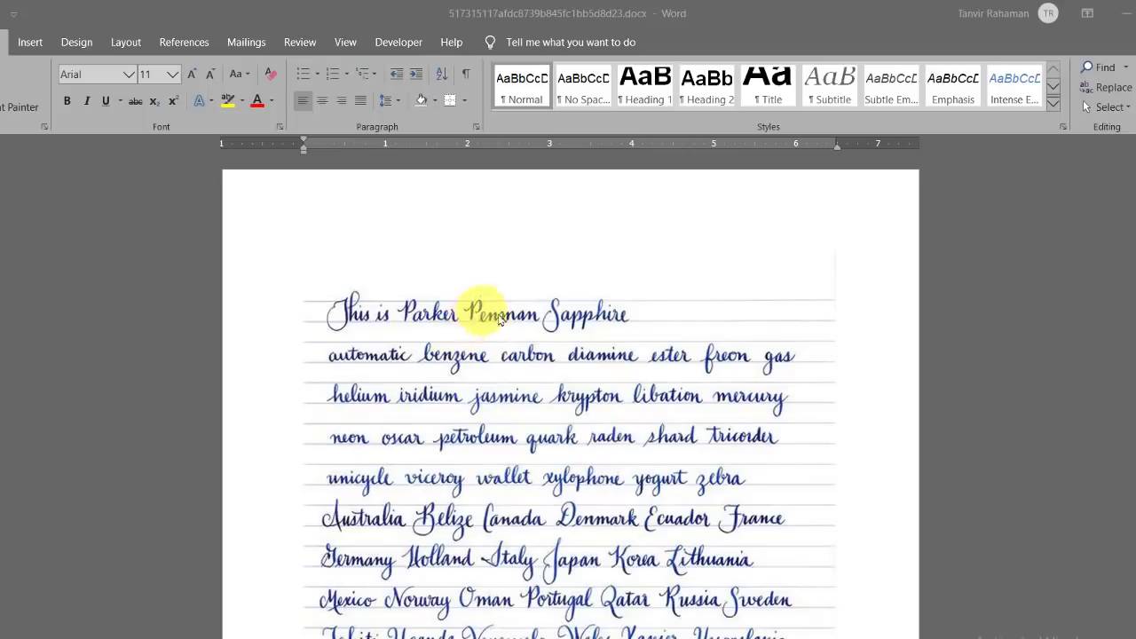
Step: Remove the embedded handwriting image from above the recognised text
{"action": "scroll", "coordinate": [562, 344], "scroll_direction": "down", "scroll_amount": 8}
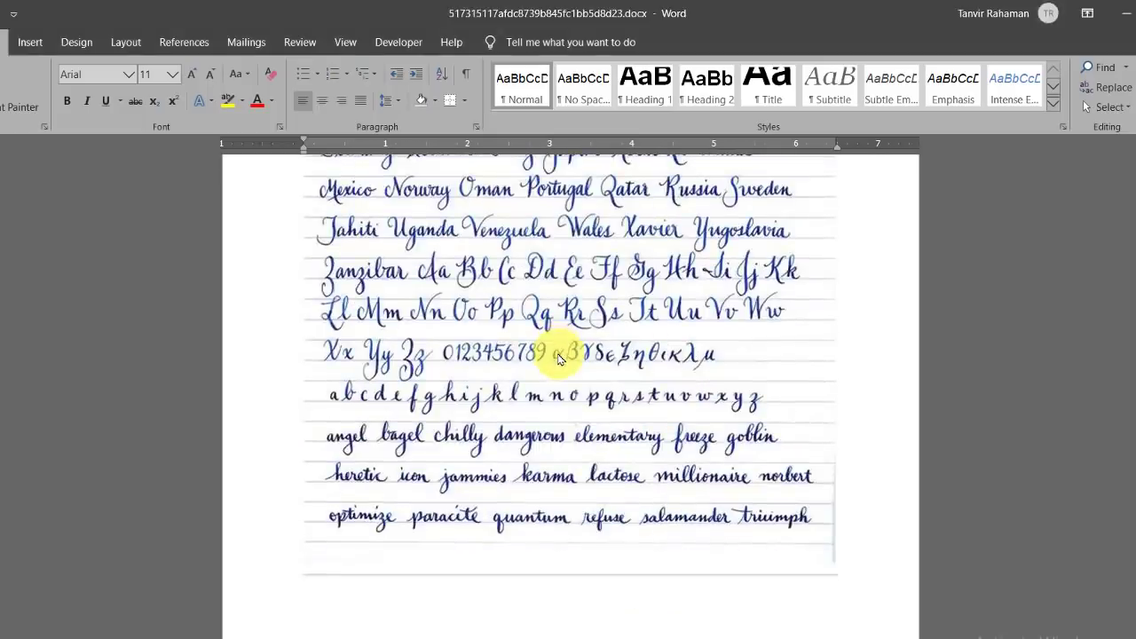
{"action": "left_click", "coordinate": [558, 357]}
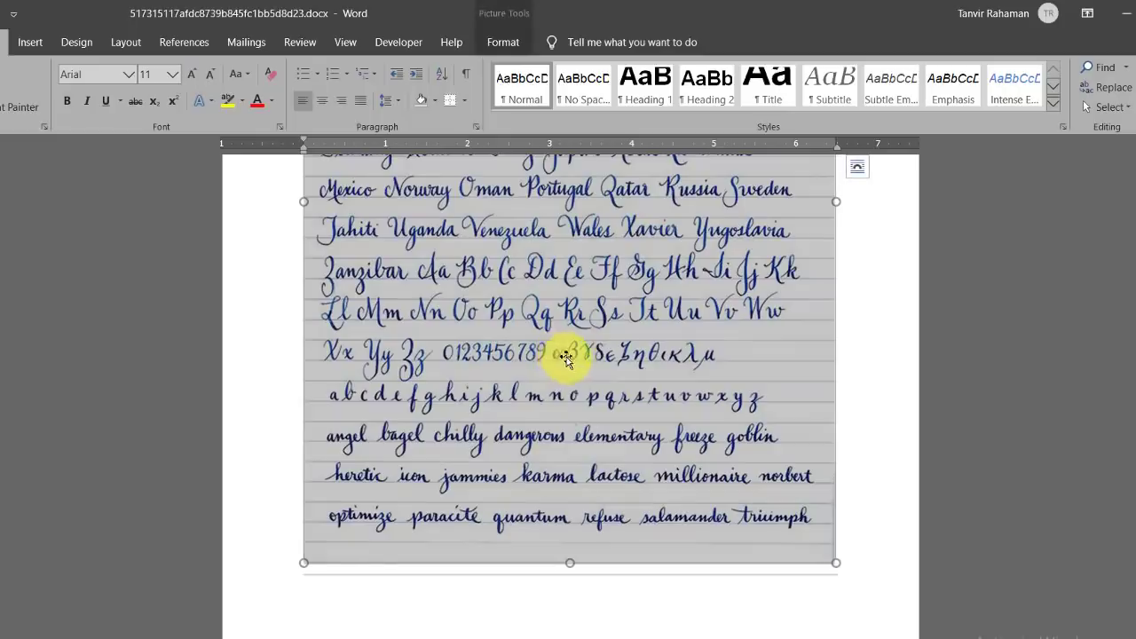
{"action": "key", "text": "ctrl+Home"}
{"action": "scroll", "coordinate": [568, 373], "scroll_direction": "up", "scroll_amount": 1}
{"action": "scroll", "coordinate": [563, 380], "scroll_direction": "down", "scroll_amount": 3}
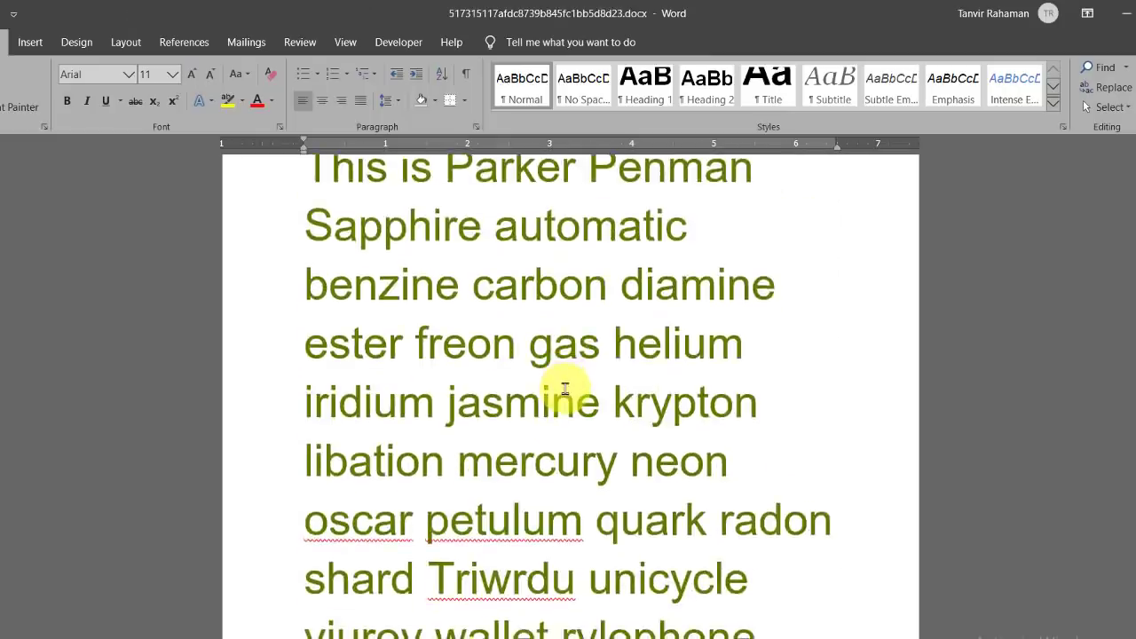
{"action": "scroll", "coordinate": [563, 388], "scroll_direction": "up", "scroll_amount": 4}
{"action": "left_click", "coordinate": [585, 217]}
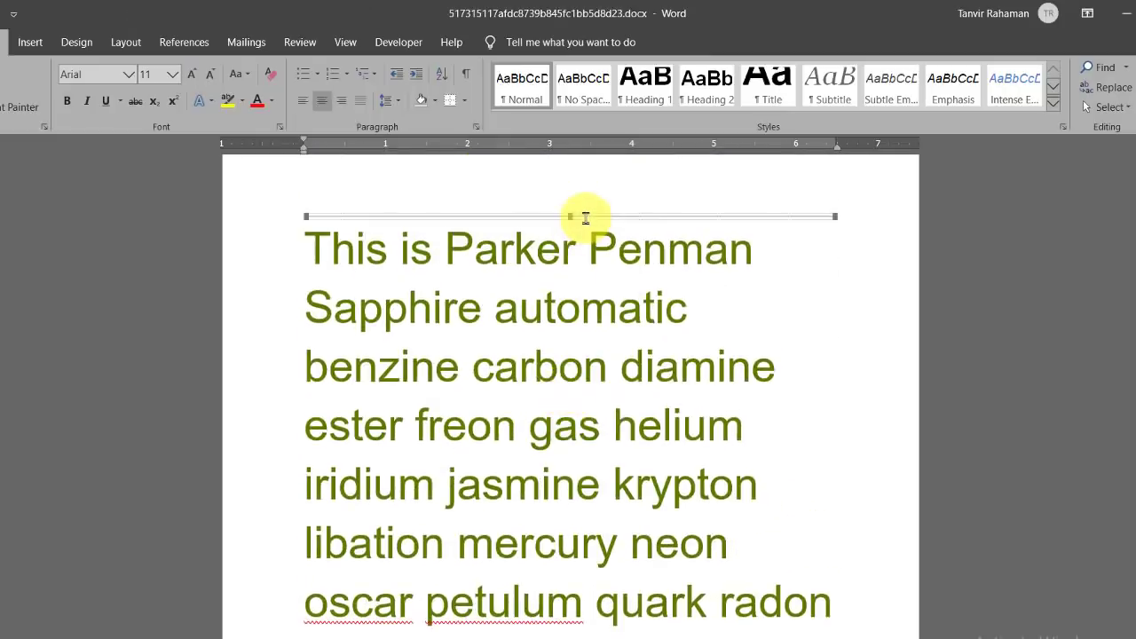
{"action": "left_click", "coordinate": [546, 315]}
Step: Set all the document's text to 12 pt font size
{"action": "key", "text": "ctrl+a"}
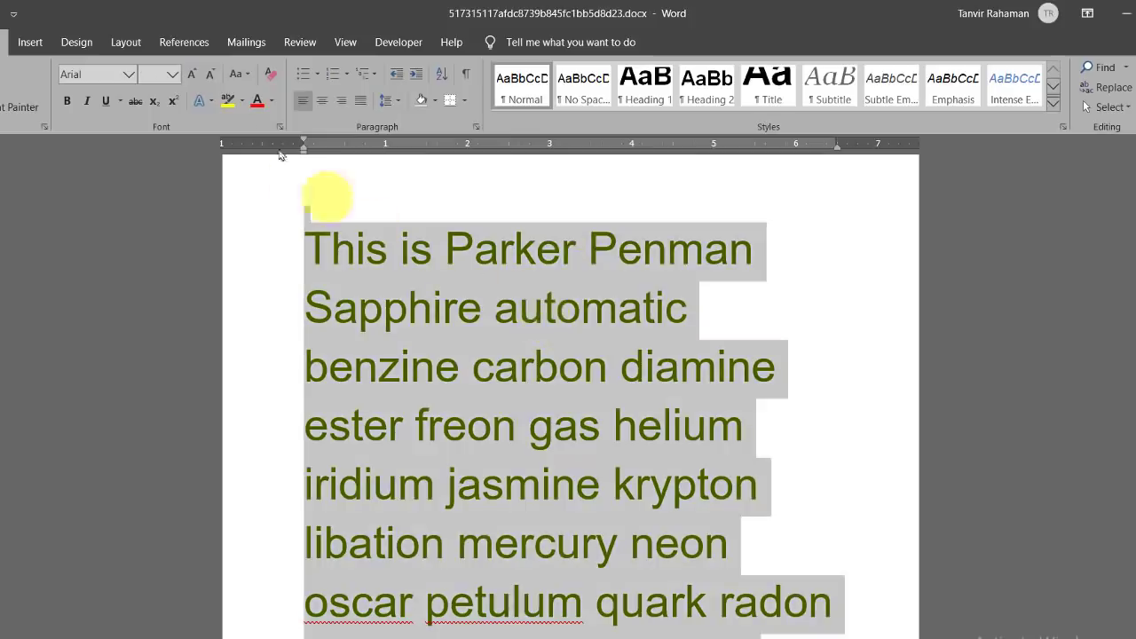
{"action": "left_click", "coordinate": [172, 73]}
{"action": "left_click", "coordinate": [146, 160]}
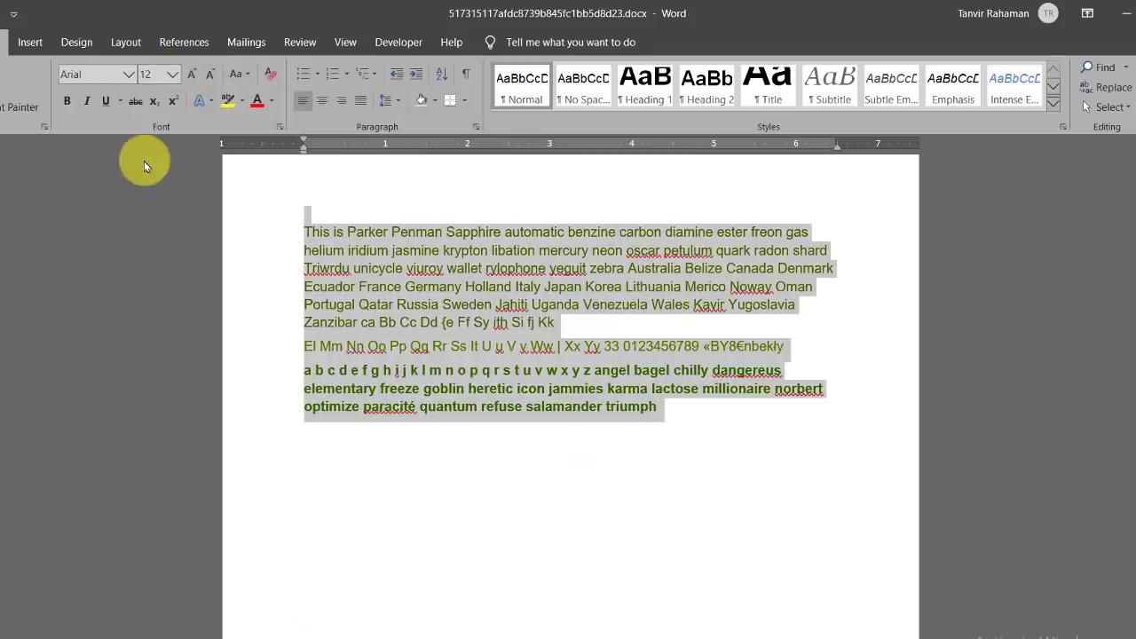
{"action": "left_click", "coordinate": [601, 330]}
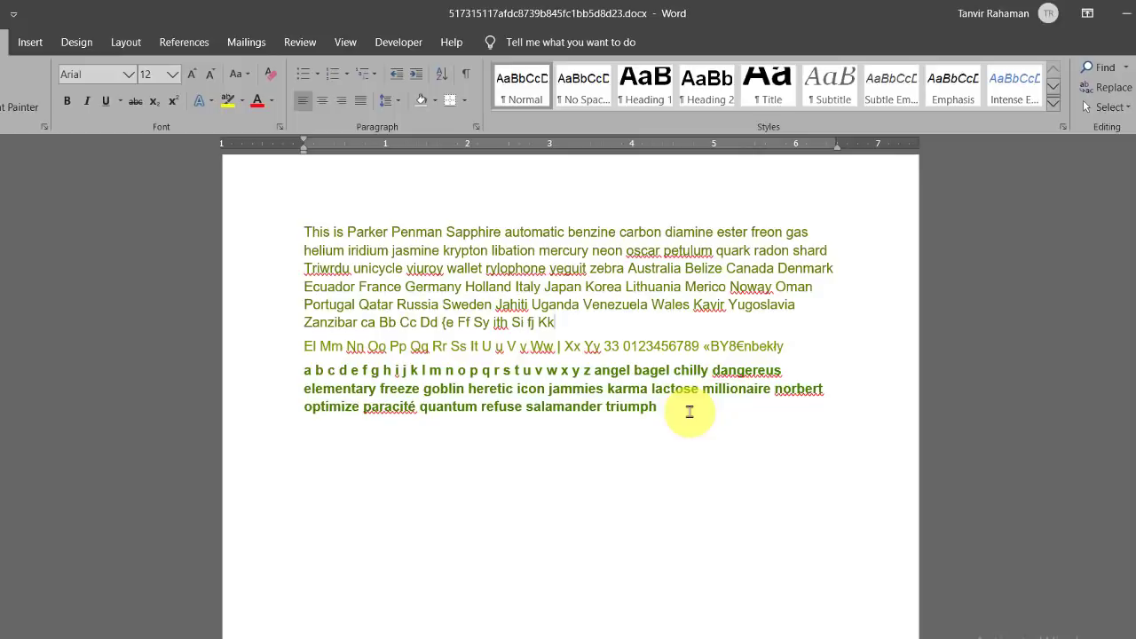
{"action": "left_click", "coordinate": [1130, 13]}
{"action": "right_click", "coordinate": [719, 282]}
{"action": "left_click", "coordinate": [738, 357]}
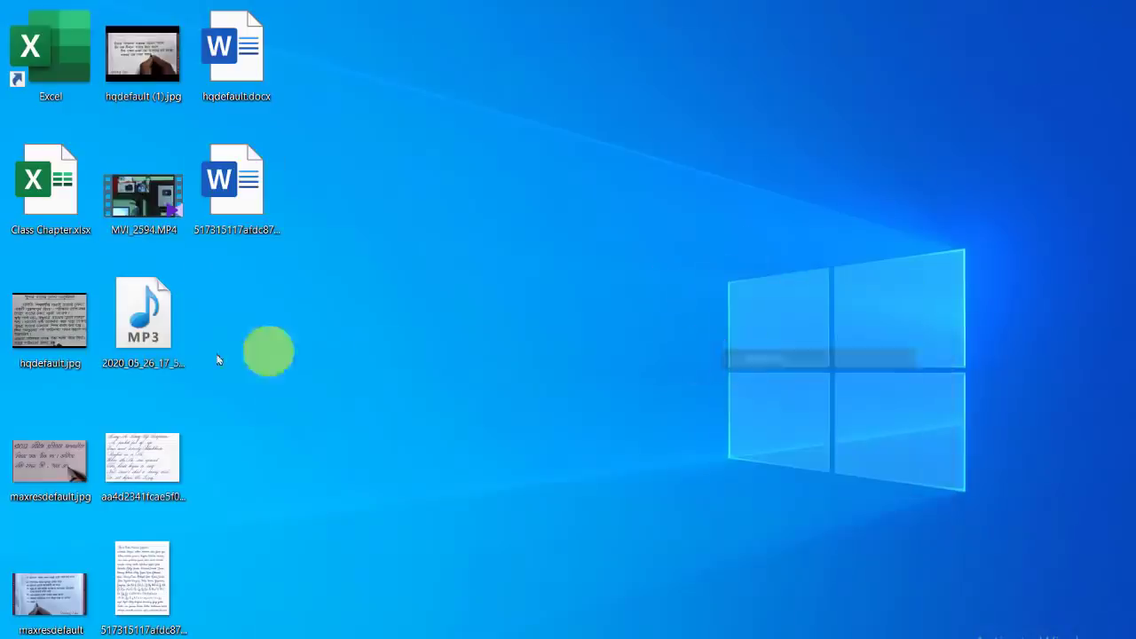
{"action": "left_click", "coordinate": [62, 334]}
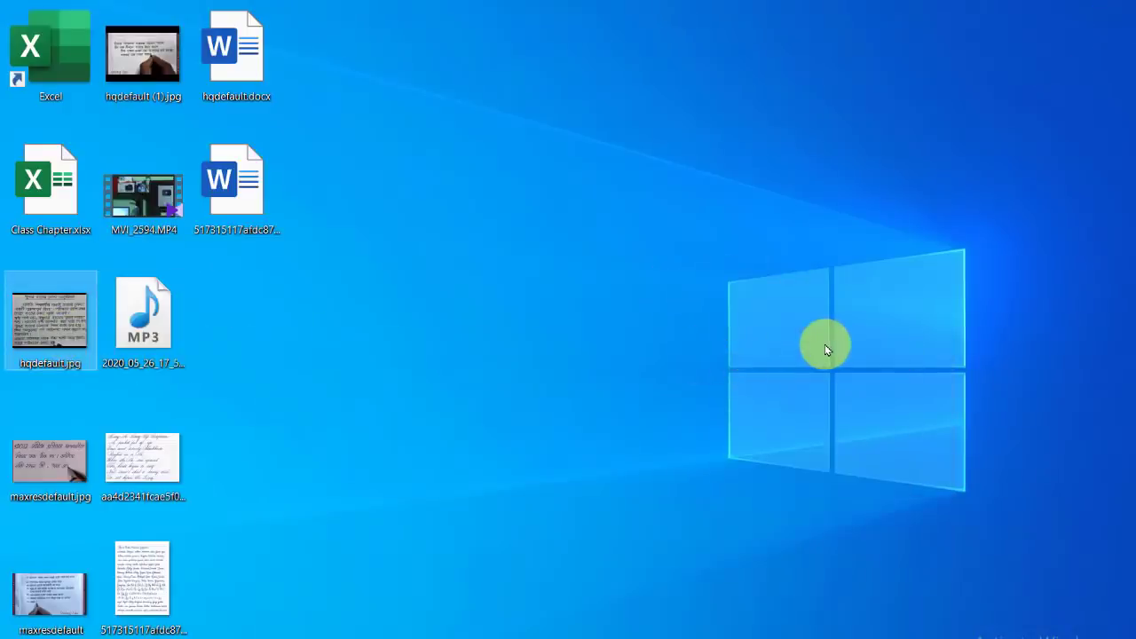
{"action": "key", "text": "Return"}
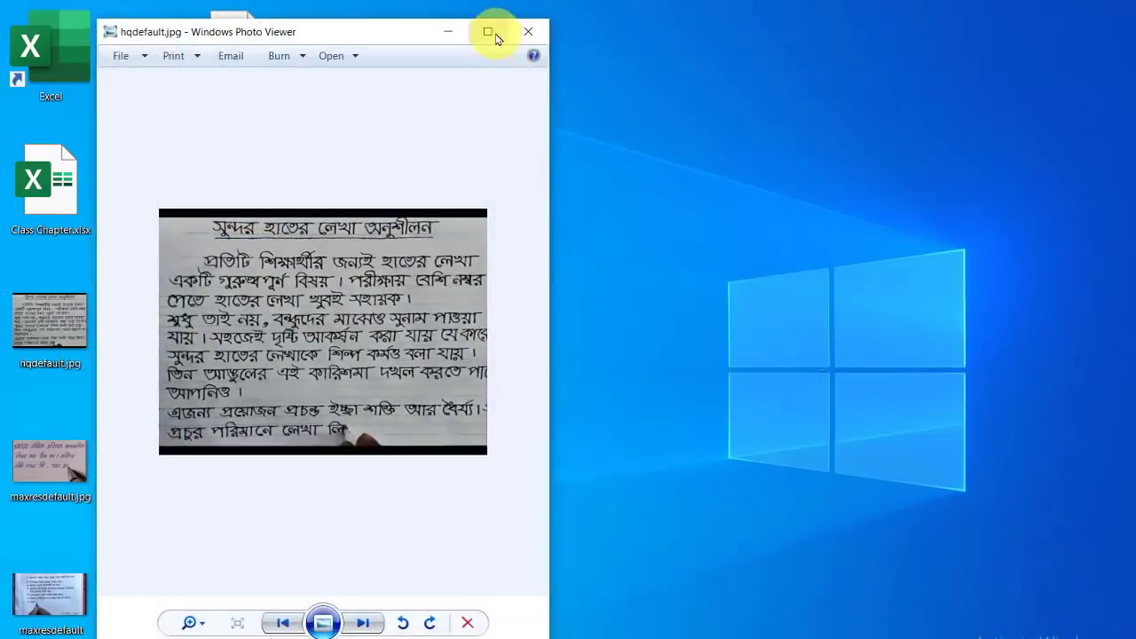
{"action": "left_click", "coordinate": [496, 36]}
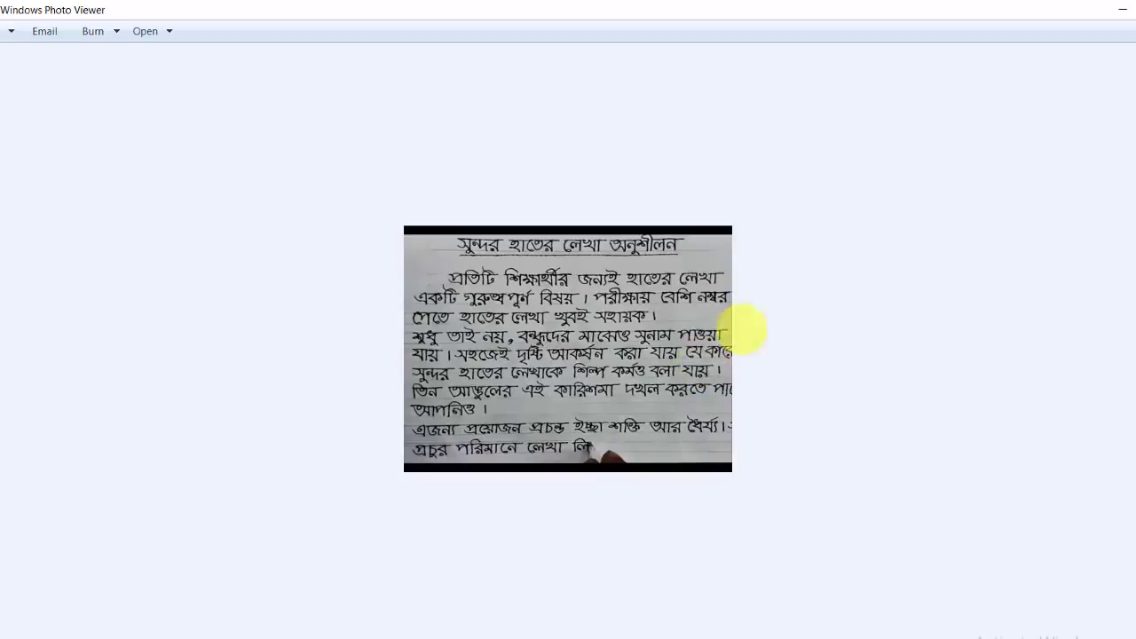
{"action": "key", "text": "alt+F4"}
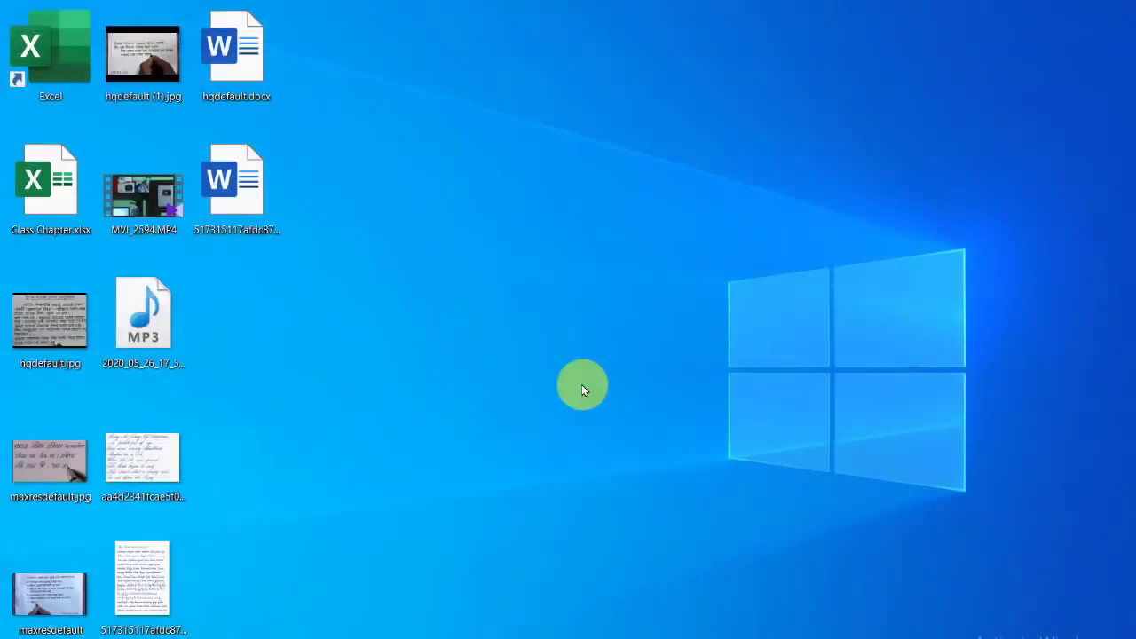
{"action": "left_click", "coordinate": [136, 593]}
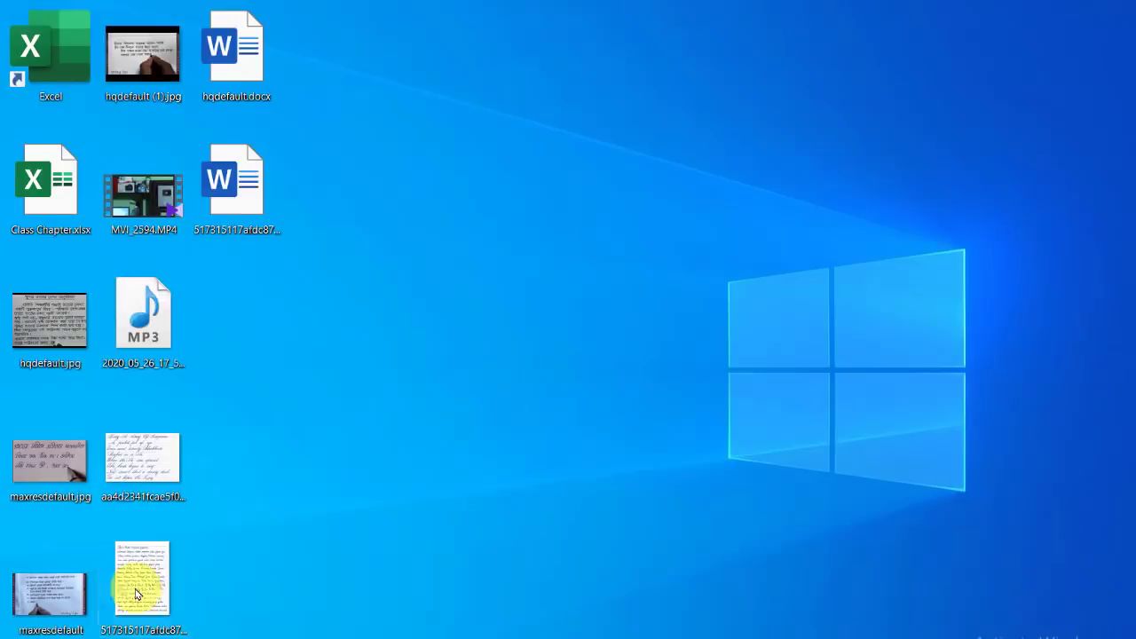
{"action": "double_click", "coordinate": [136, 593]}
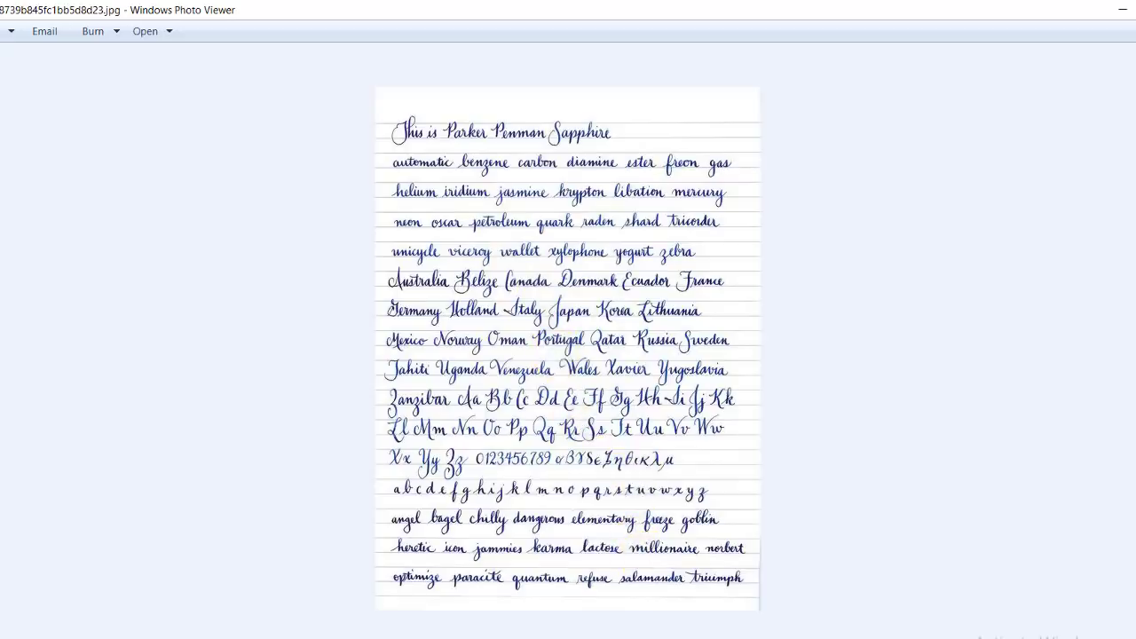
{"action": "key", "text": "alt+Tab"}
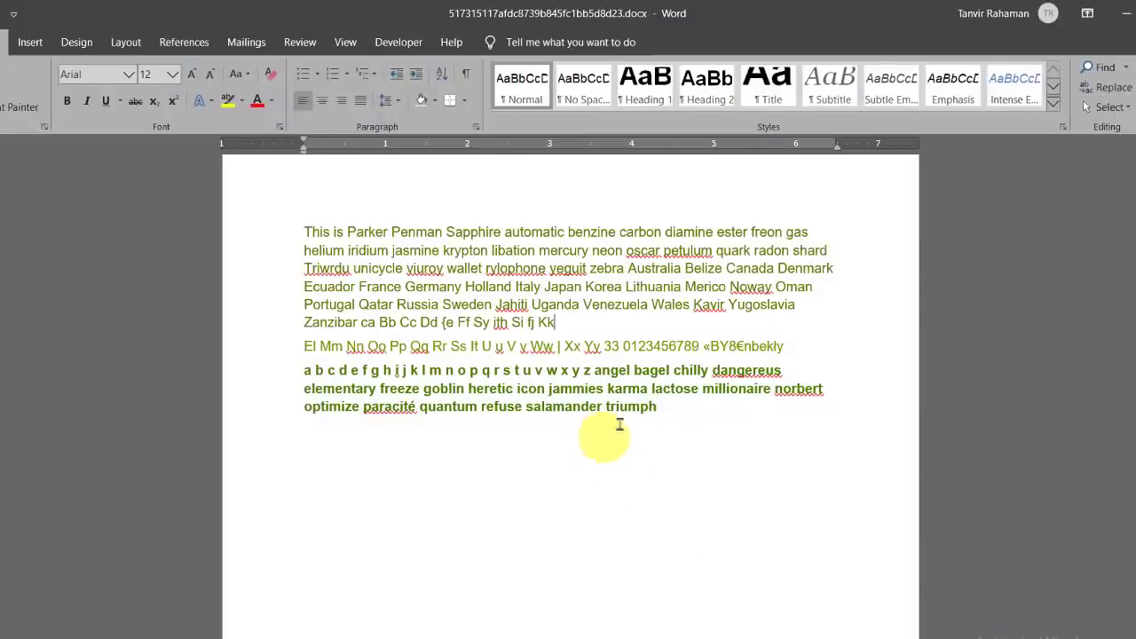